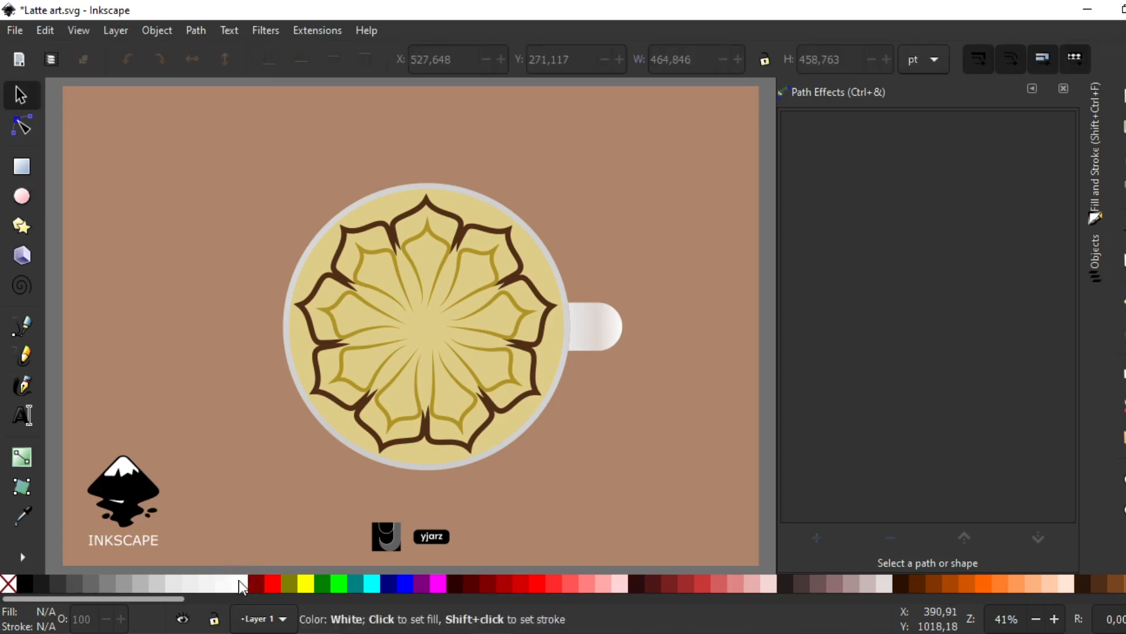
# Draw a white circle about 542 pt in diameter over the coffee and centre it on the cup
pyautogui.click(30, 196)
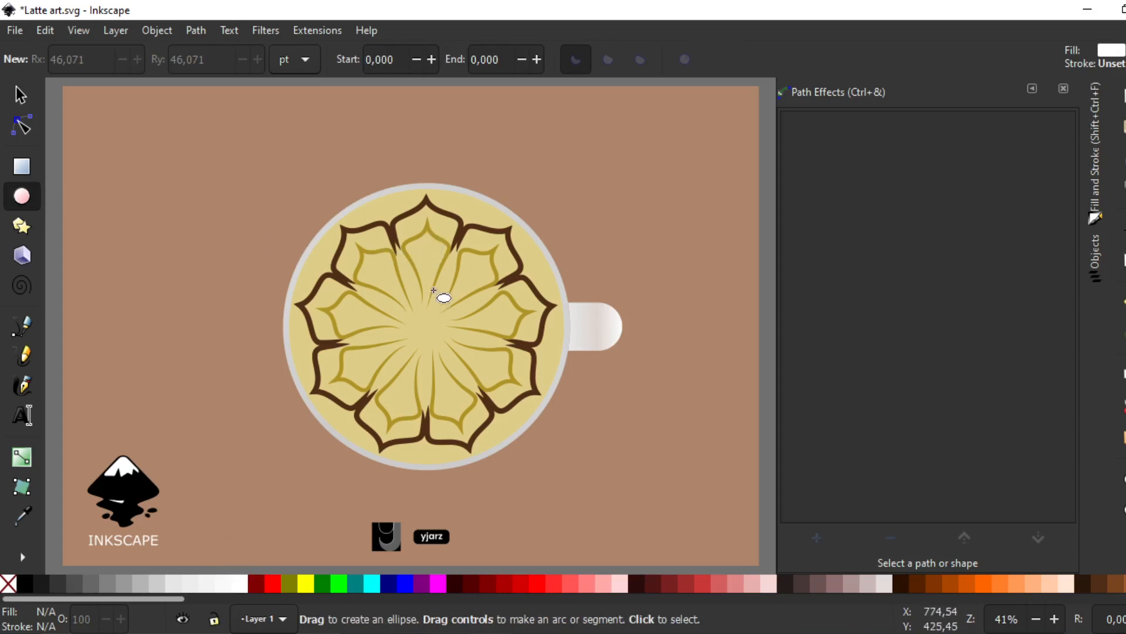
pyautogui.press('ctrl')
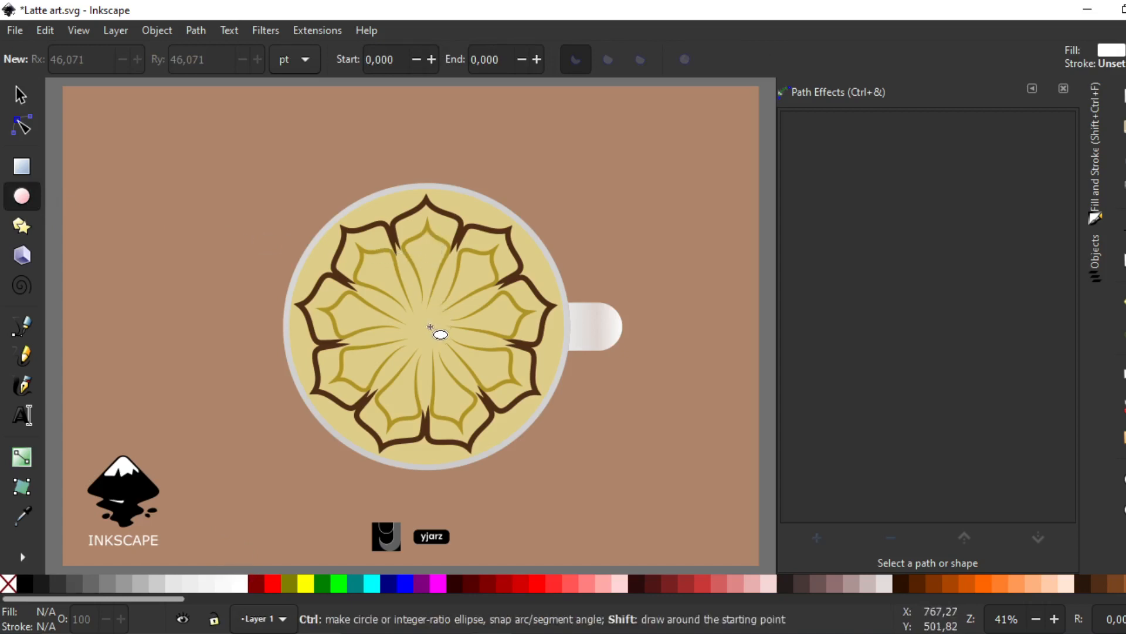
pyautogui.moveTo(427, 323); pyautogui.dragTo(555, 458)
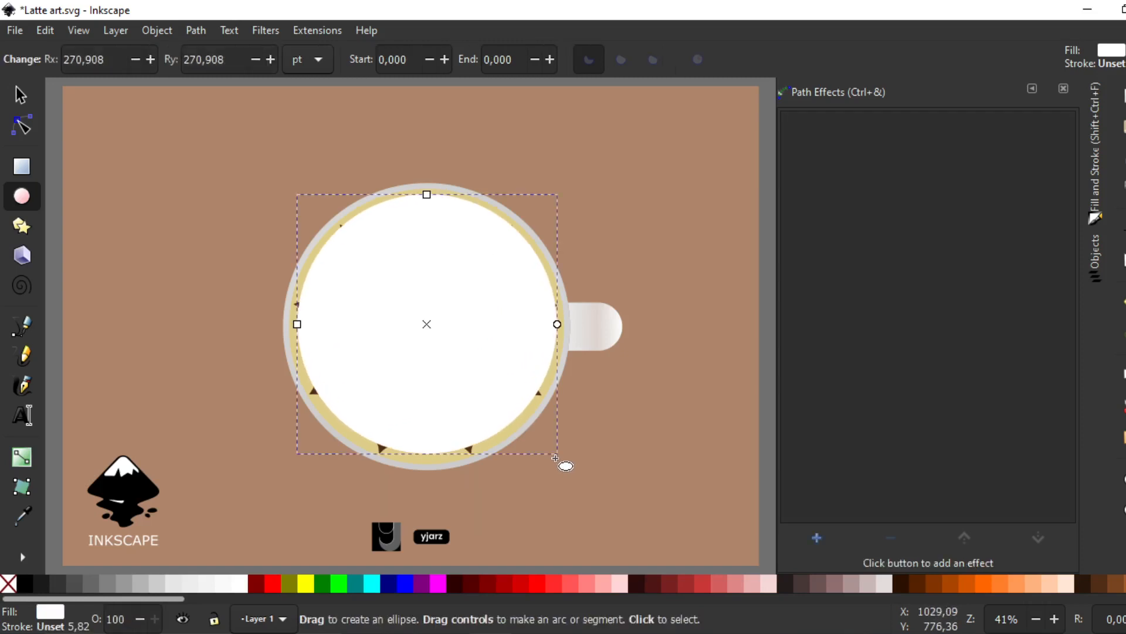
pyautogui.press('s')
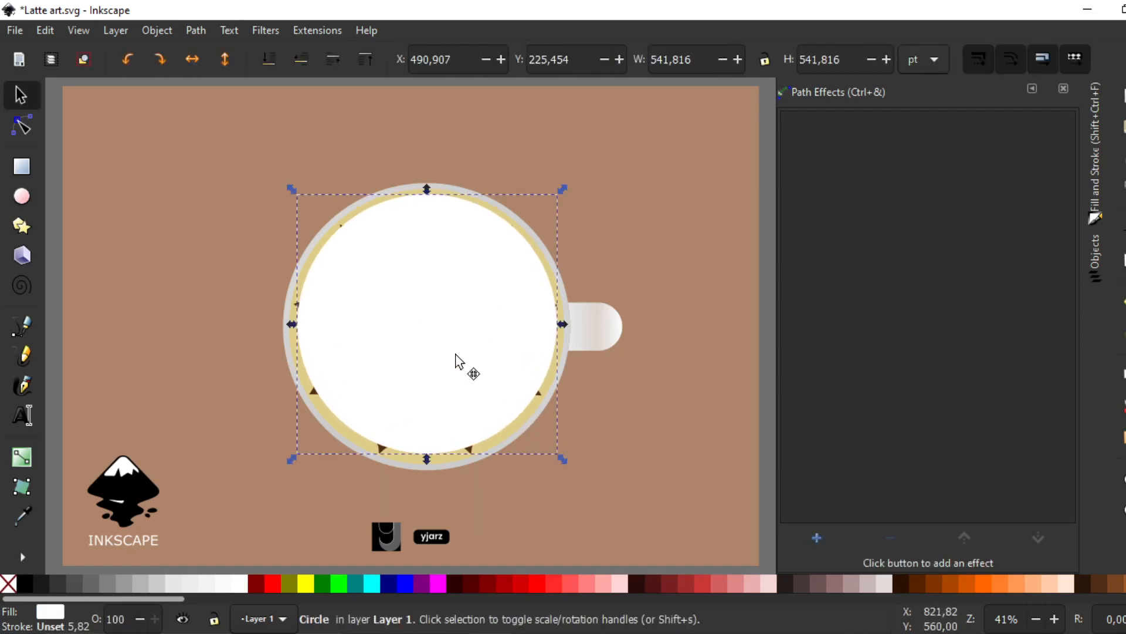
pyautogui.moveTo(456, 355); pyautogui.dragTo(453, 361)
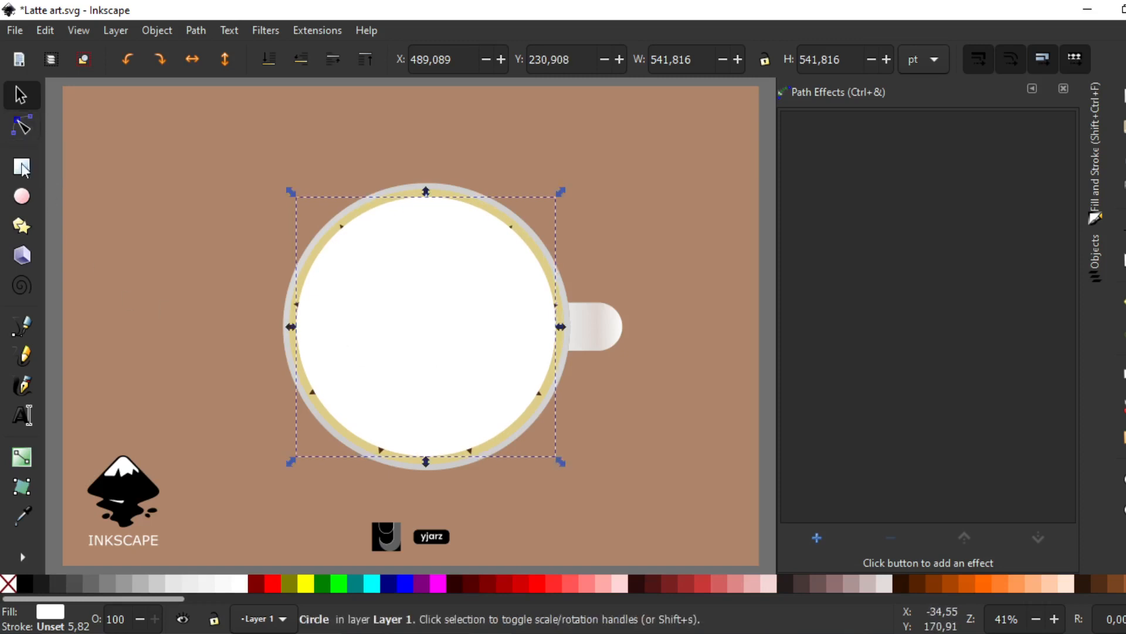
# Turn the white circle into a pie slice from about 229.5° to 270.7°, spanning two neighbouring brown petal tips
pyautogui.click(22, 196)
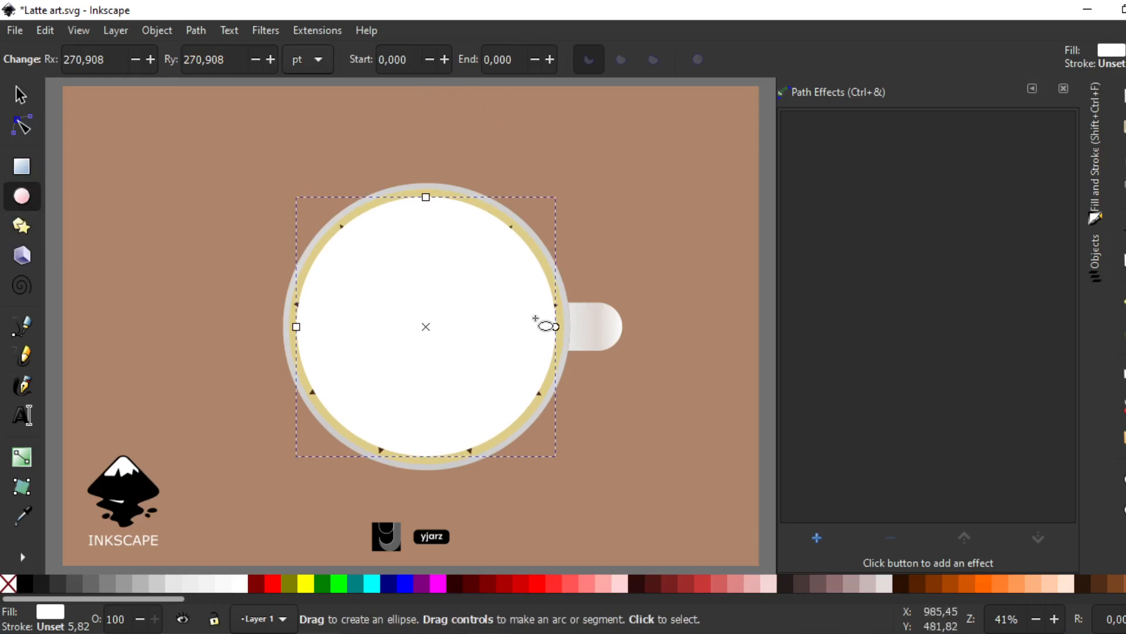
pyautogui.moveTo(555, 326); pyautogui.dragTo(428, 258)
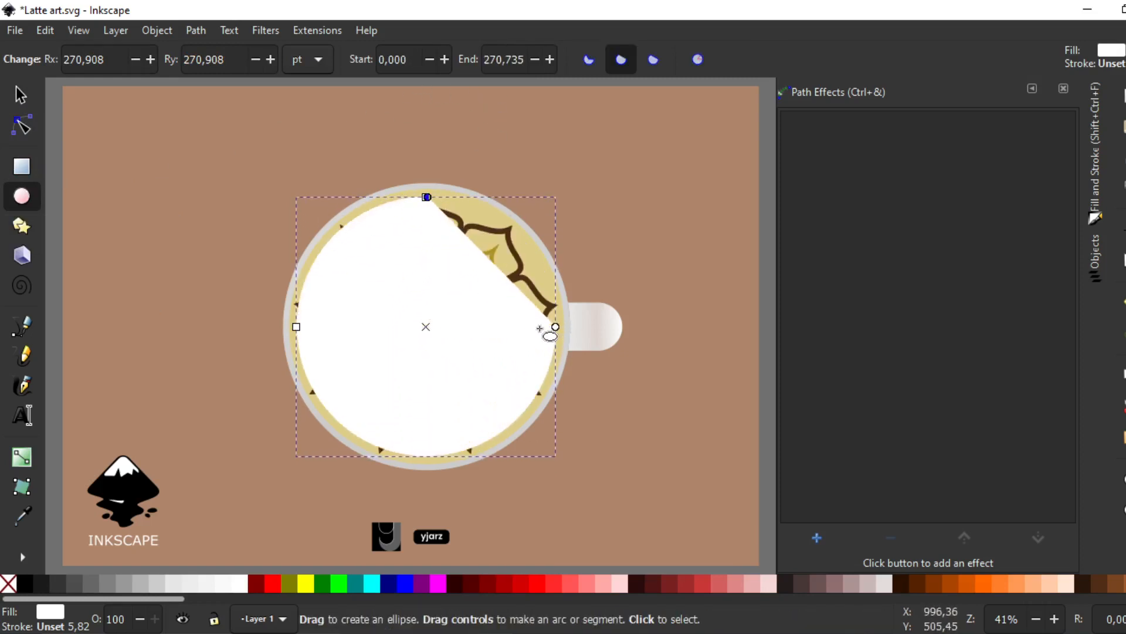
pyautogui.moveTo(555, 326); pyautogui.dragTo(351, 261)
pyautogui.click(594, 59)
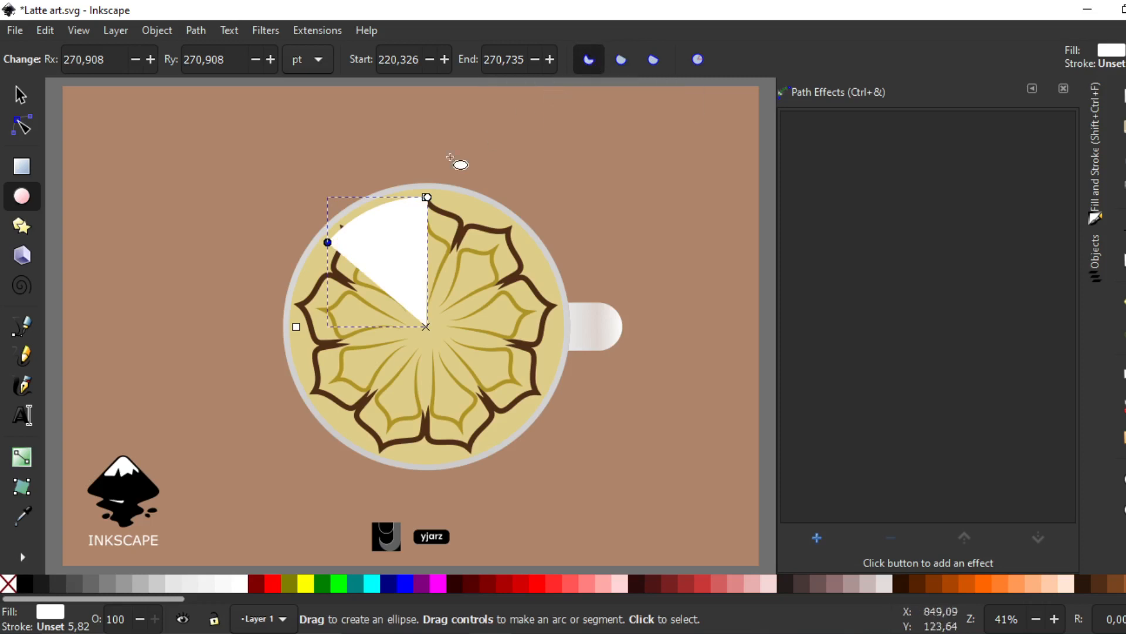
pyautogui.moveTo(328, 243); pyautogui.dragTo(344, 230)
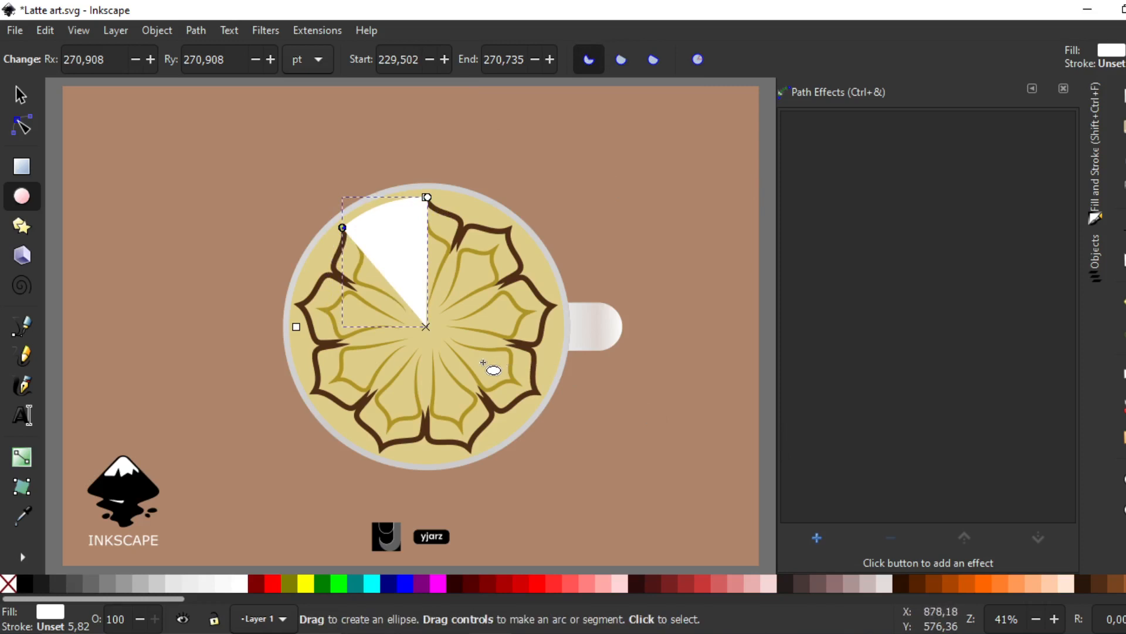
# Convert the white pie slice to a path
pyautogui.press('+')
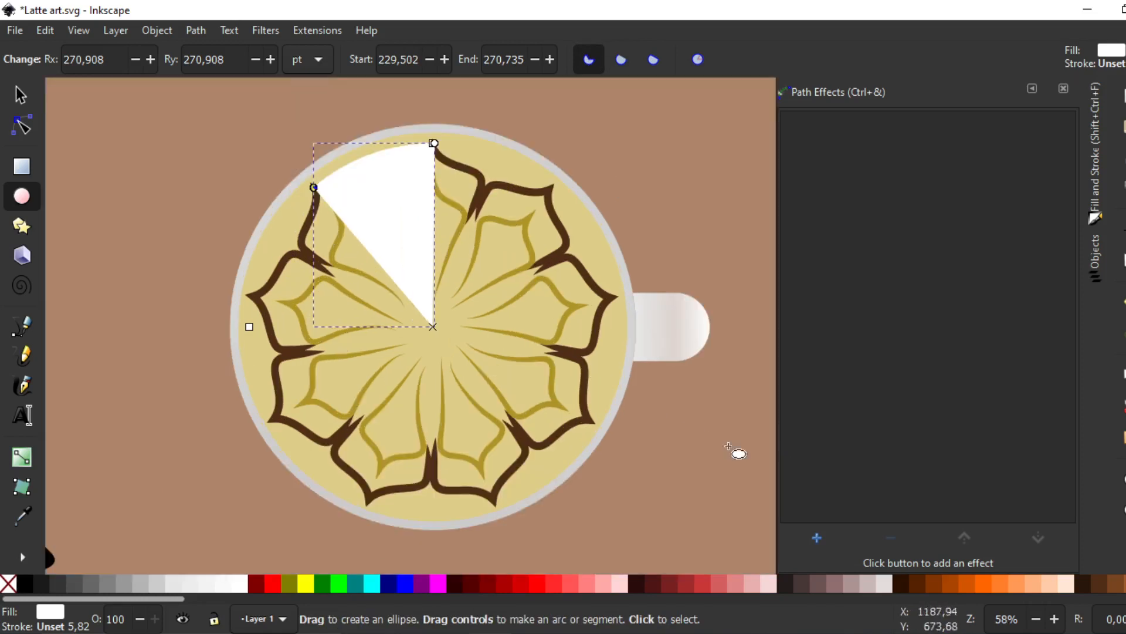
pyautogui.click(198, 30)
pyautogui.click(204, 46)
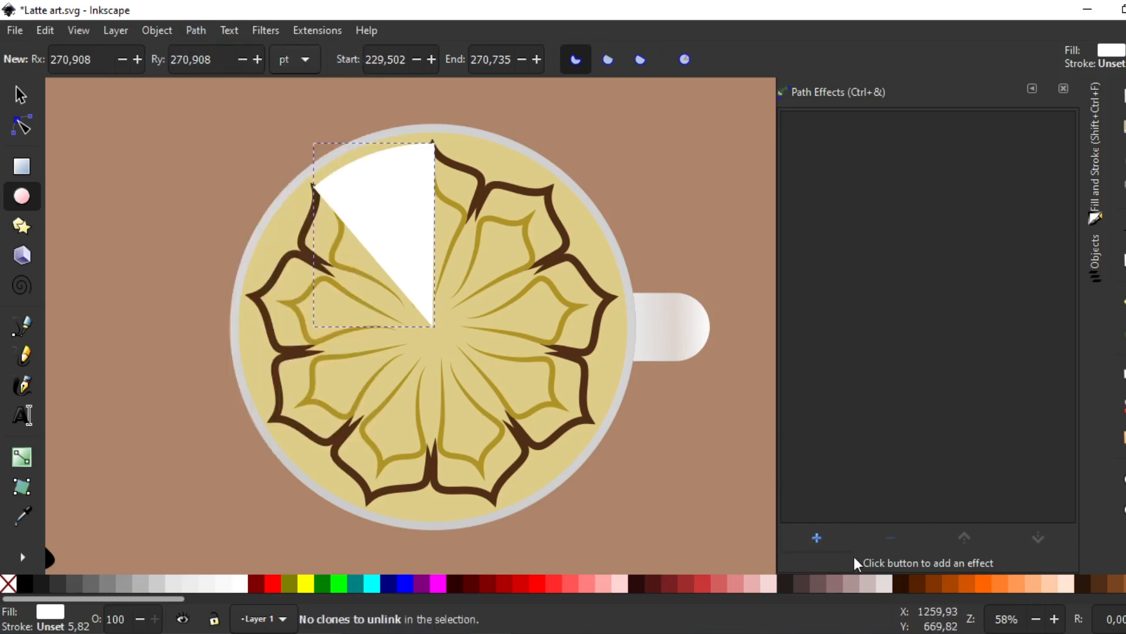
# Apply the Rotate copies path effect from the favourite effects to the white slice
pyautogui.click(814, 535)
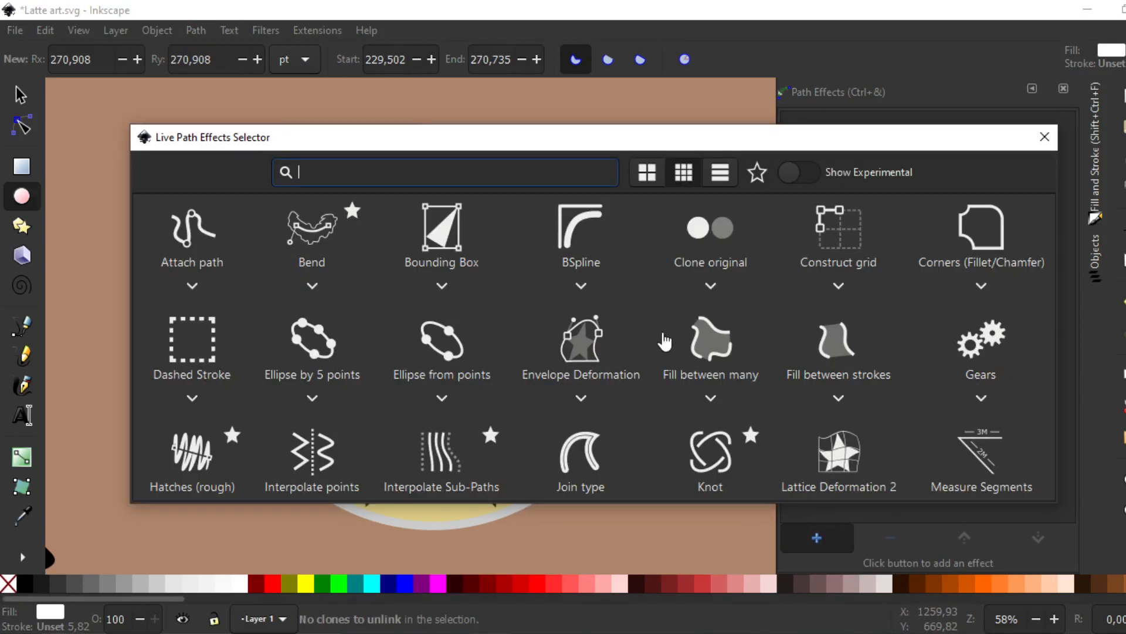
pyautogui.click(757, 173)
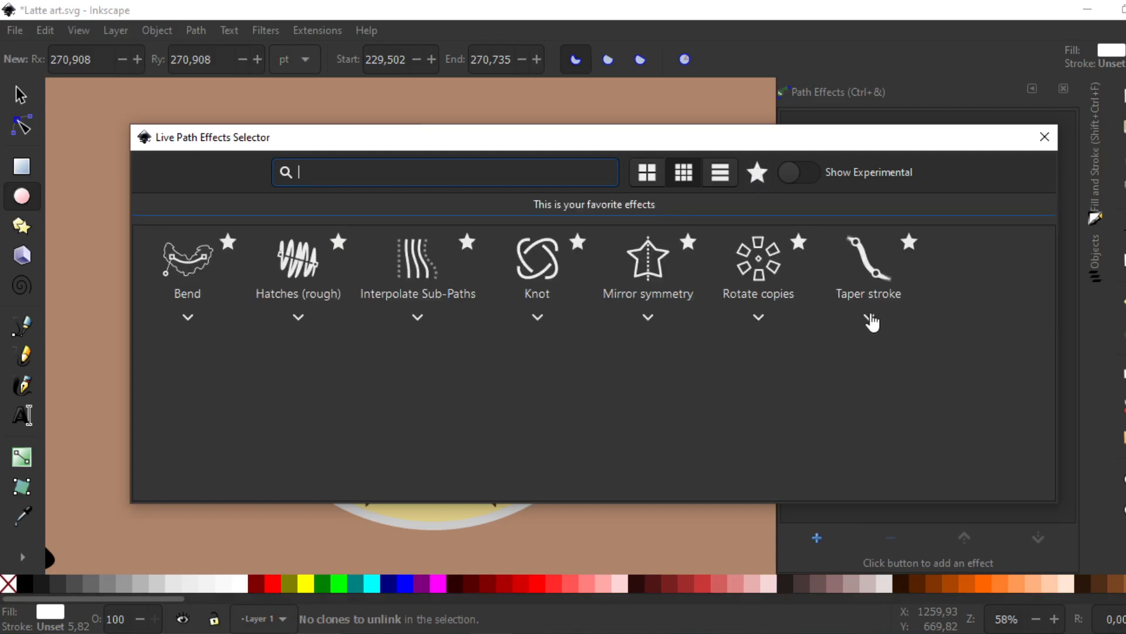
pyautogui.click(870, 321)
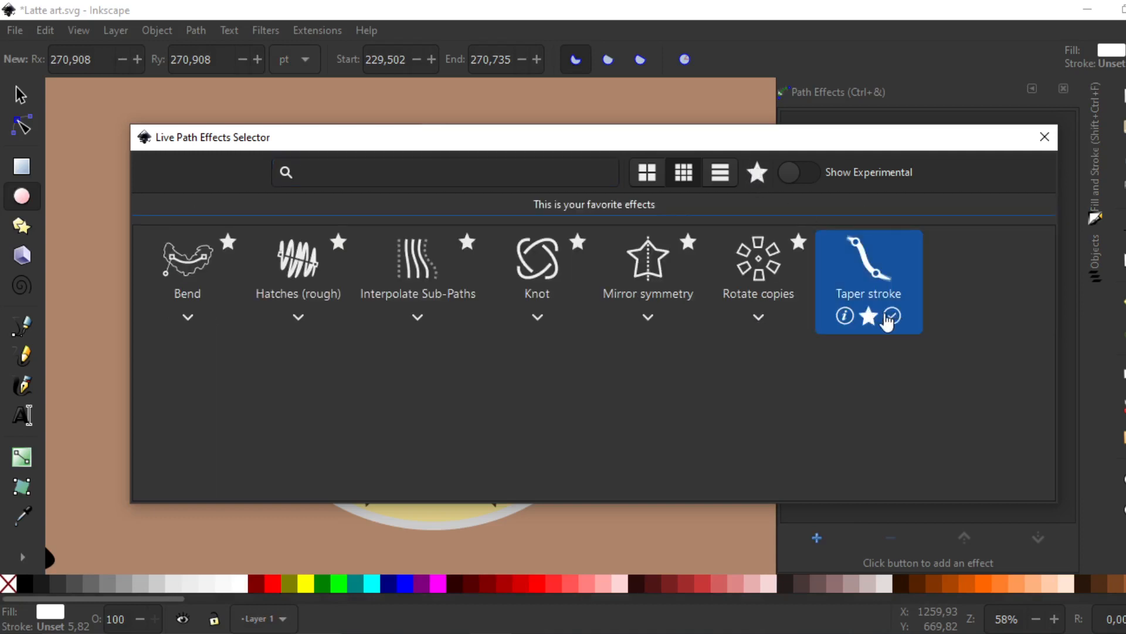
pyautogui.click(759, 320)
pyautogui.click(783, 316)
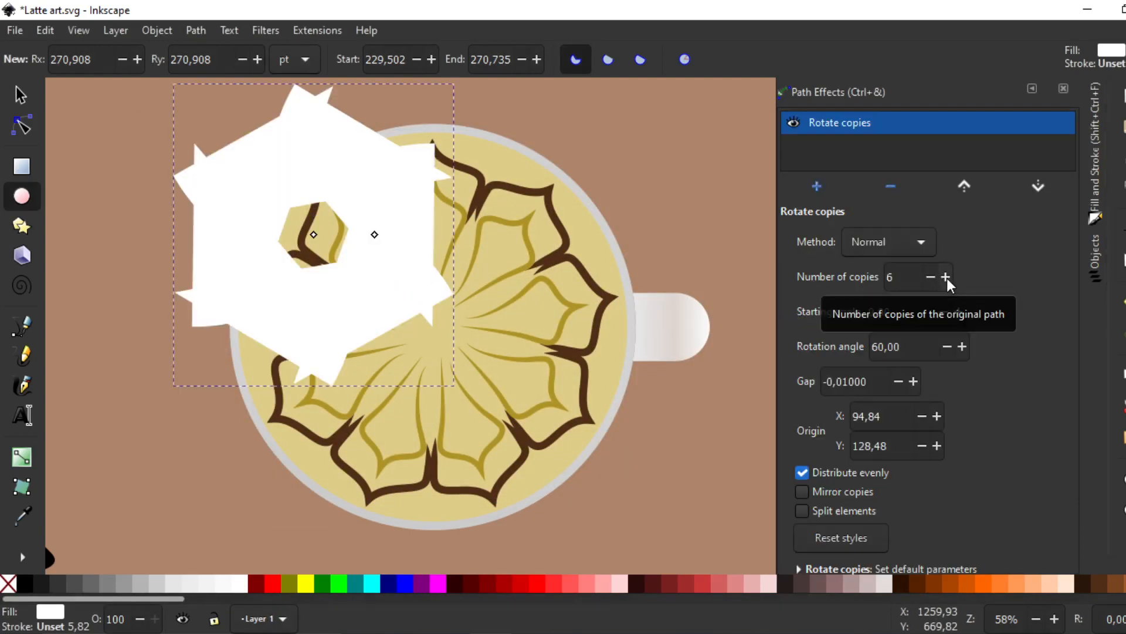
# Set the number of rotated copies to 9 and move the rotation origin to the slice's tip at the cup's centre
pyautogui.click(946, 276)
pyautogui.click(946, 277)
pyautogui.click(946, 277)
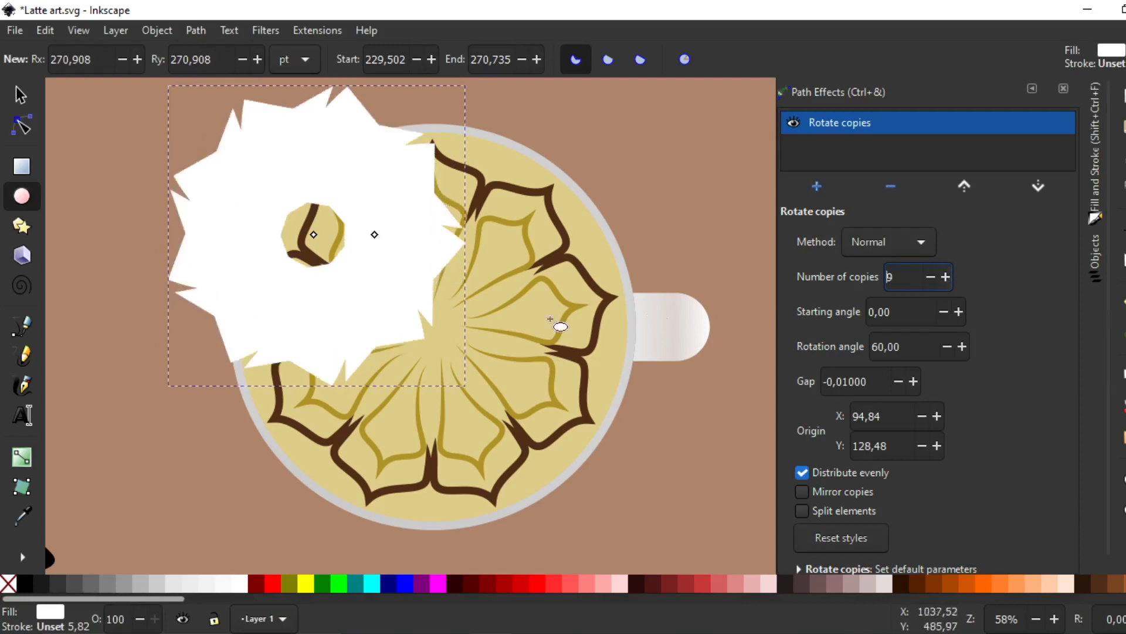
pyautogui.click(22, 126)
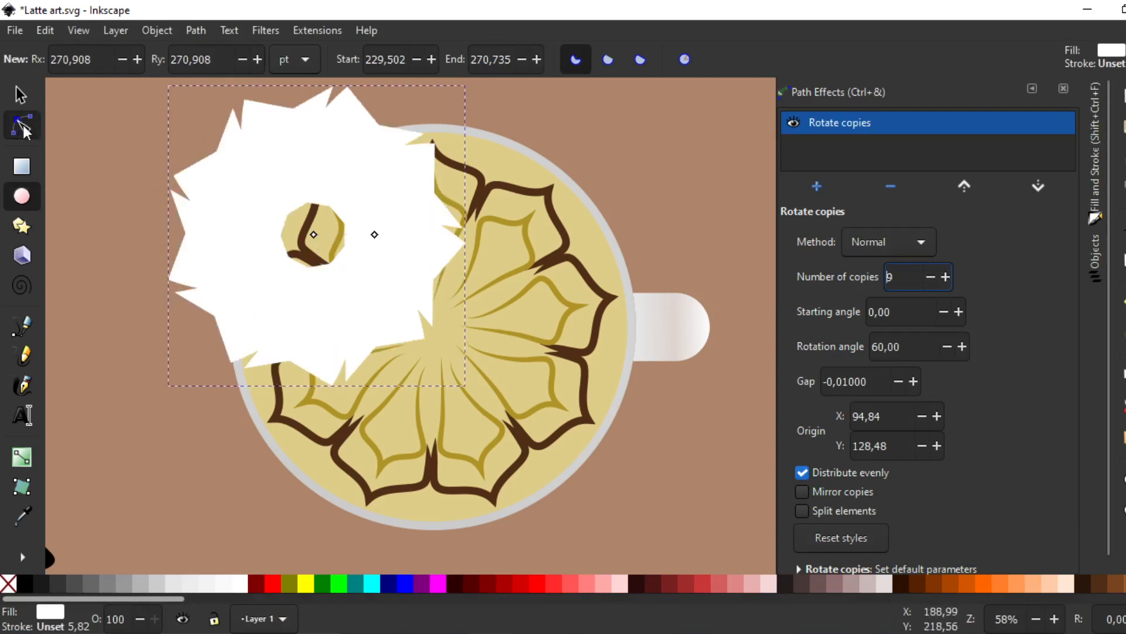
pyautogui.moveTo(314, 234); pyautogui.dragTo(432, 329)
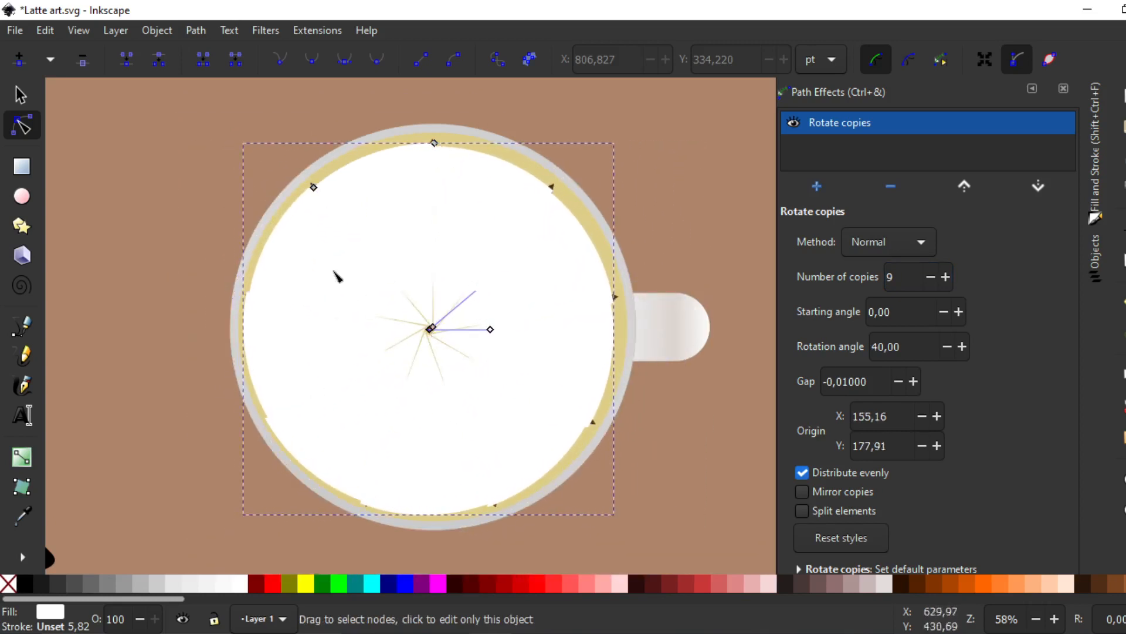
# Make the slice's left outer node smooth, nudge it slightly inward and shorten its handle to round the petal corner
pyautogui.click(314, 188)
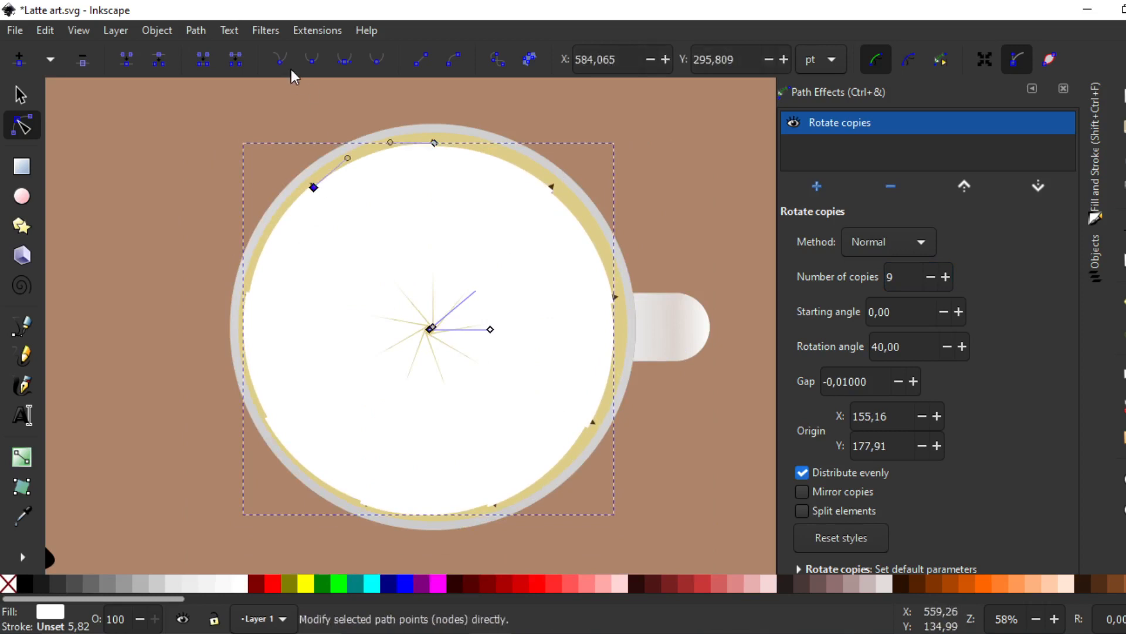
pyautogui.click(314, 61)
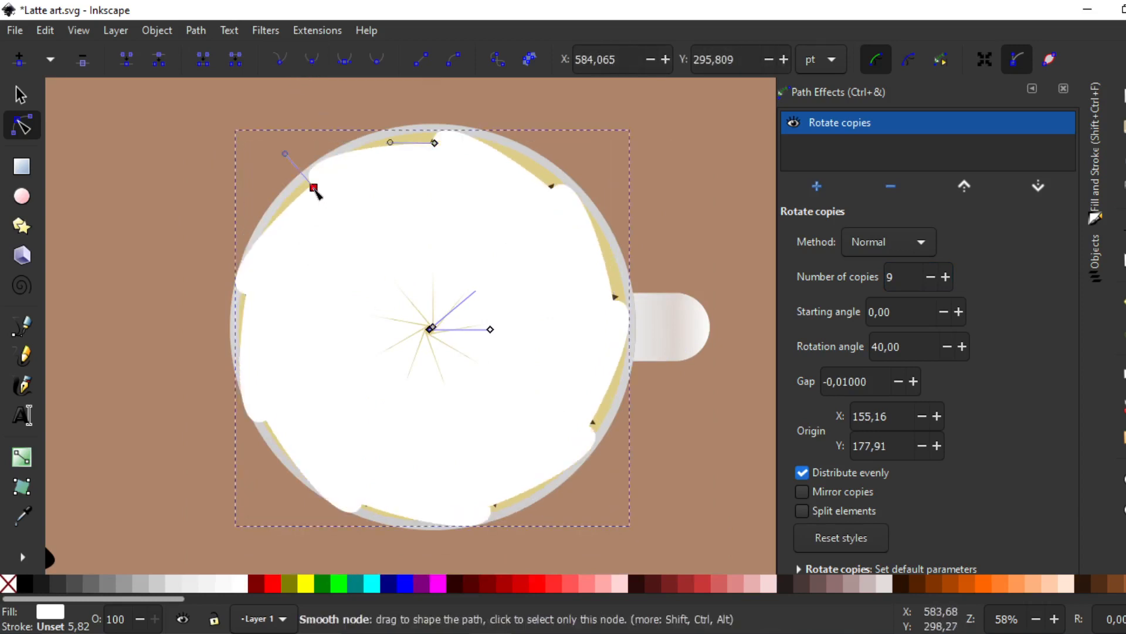
pyautogui.moveTo(315, 189); pyautogui.dragTo(322, 190)
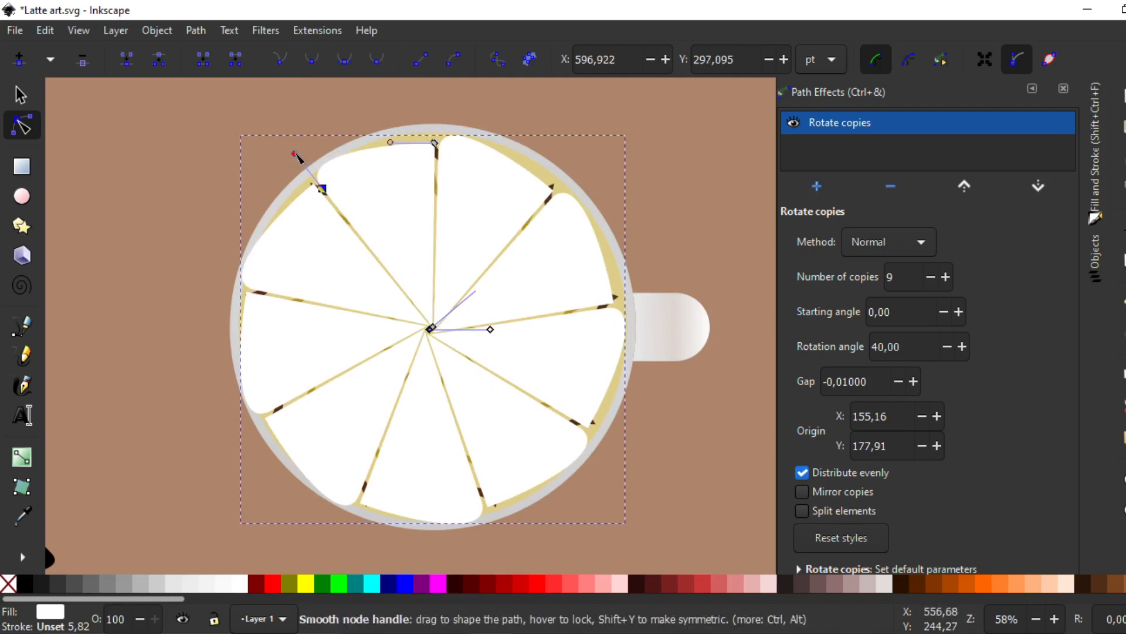
pyautogui.moveTo(296, 155); pyautogui.dragTo(321, 155)
# Make the slice's top outer node auto-smooth, shorten its handle, and fine-tune both outer nodes to separate the petals
pyautogui.click(435, 144)
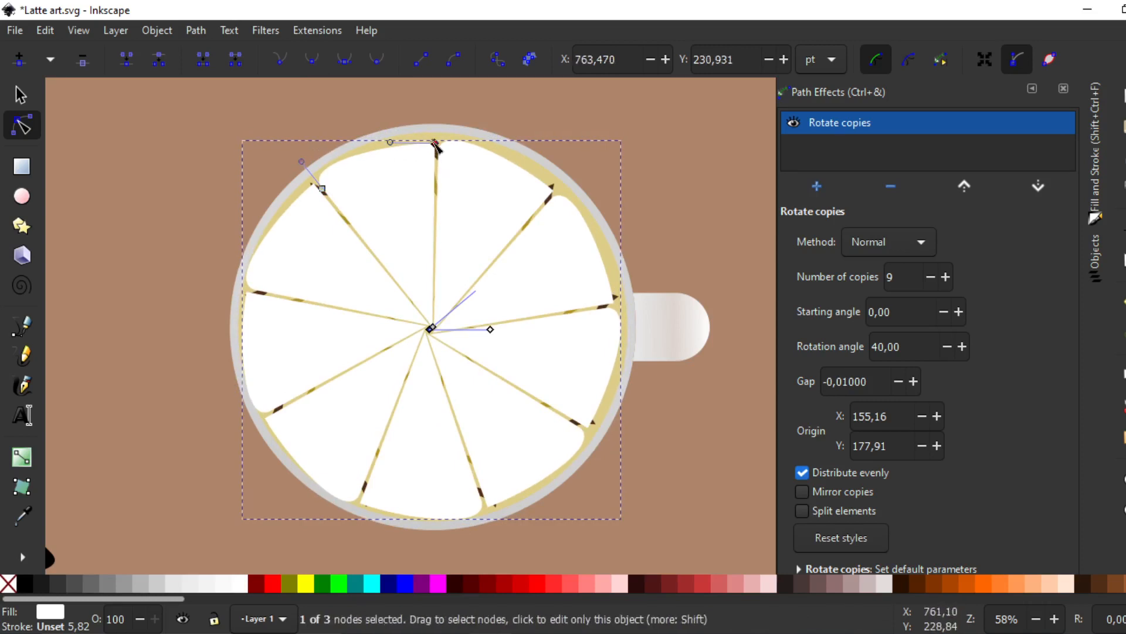
pyautogui.click(377, 60)
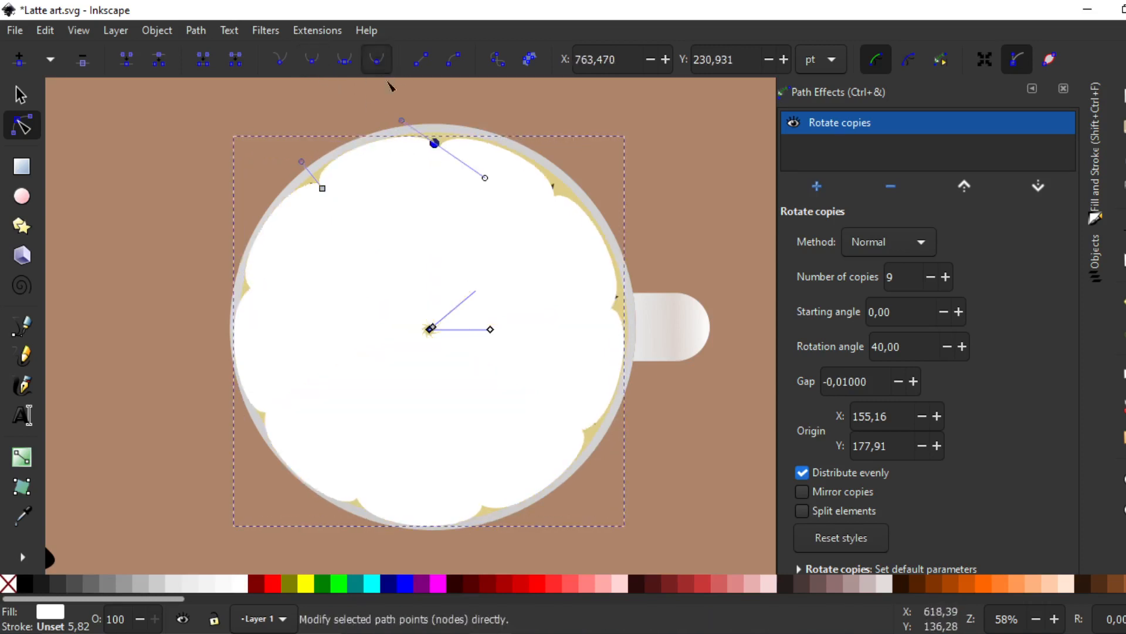
pyautogui.moveTo(487, 179); pyautogui.dragTo(435, 151)
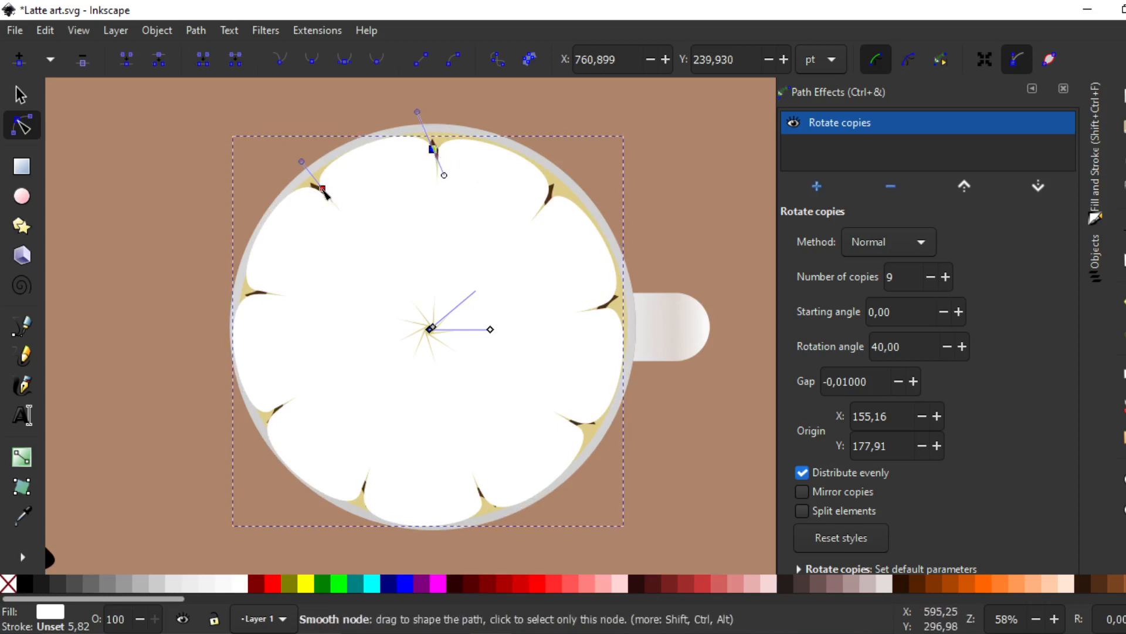
pyautogui.moveTo(322, 188); pyautogui.dragTo(325, 188)
# Lower the white petals two levels in the stacking order, behind the brown and gold line patterns
pyautogui.click(20, 94)
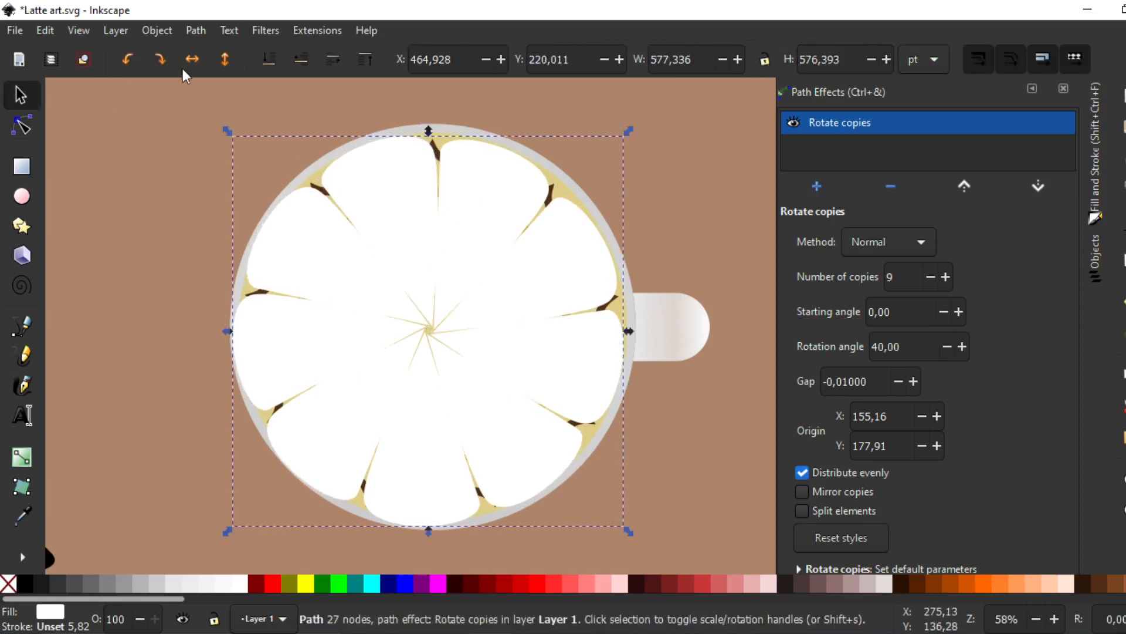
pyautogui.click(311, 63)
pyautogui.click(311, 62)
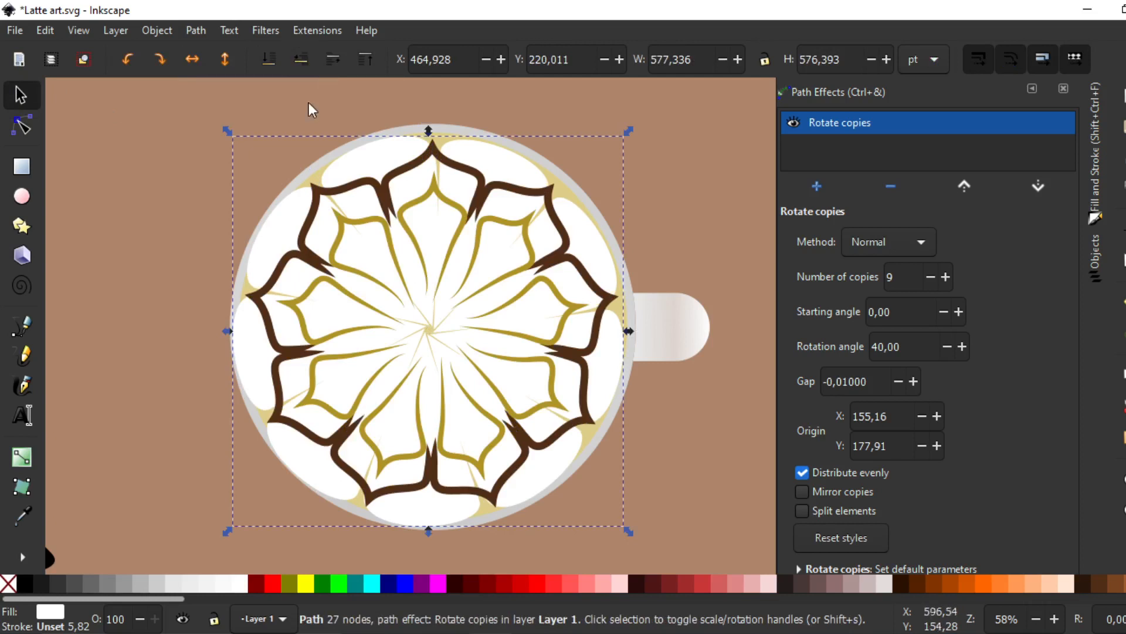
# Nudge the white petal's top and left outer nodes closer to the tips of the brown outline
pyautogui.click(23, 129)
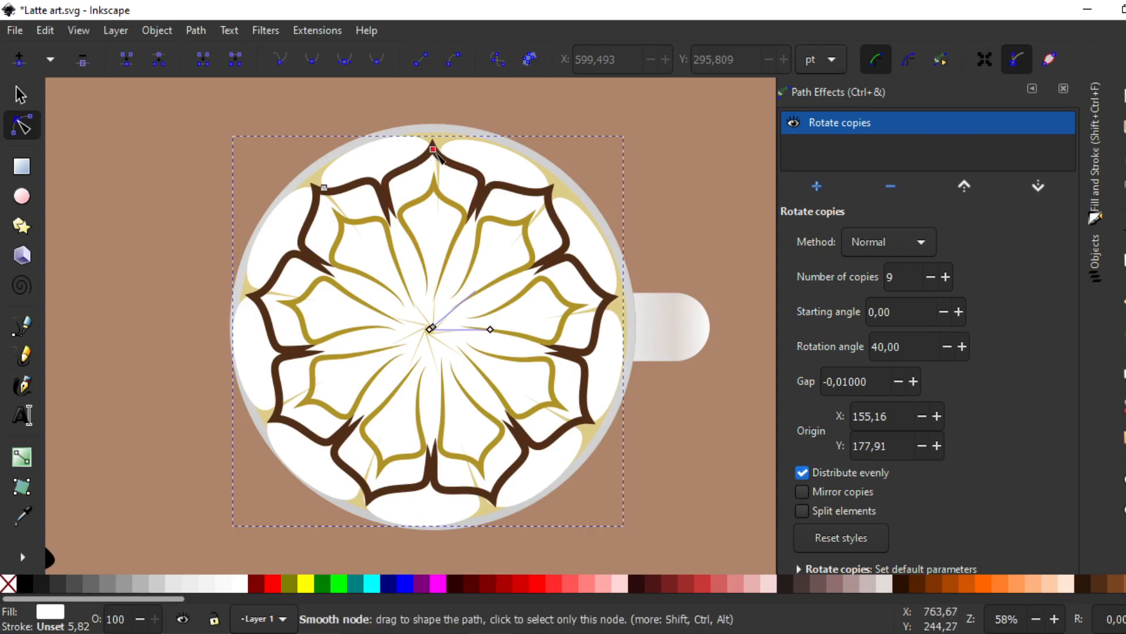
pyautogui.moveTo(434, 150); pyautogui.dragTo(432, 149)
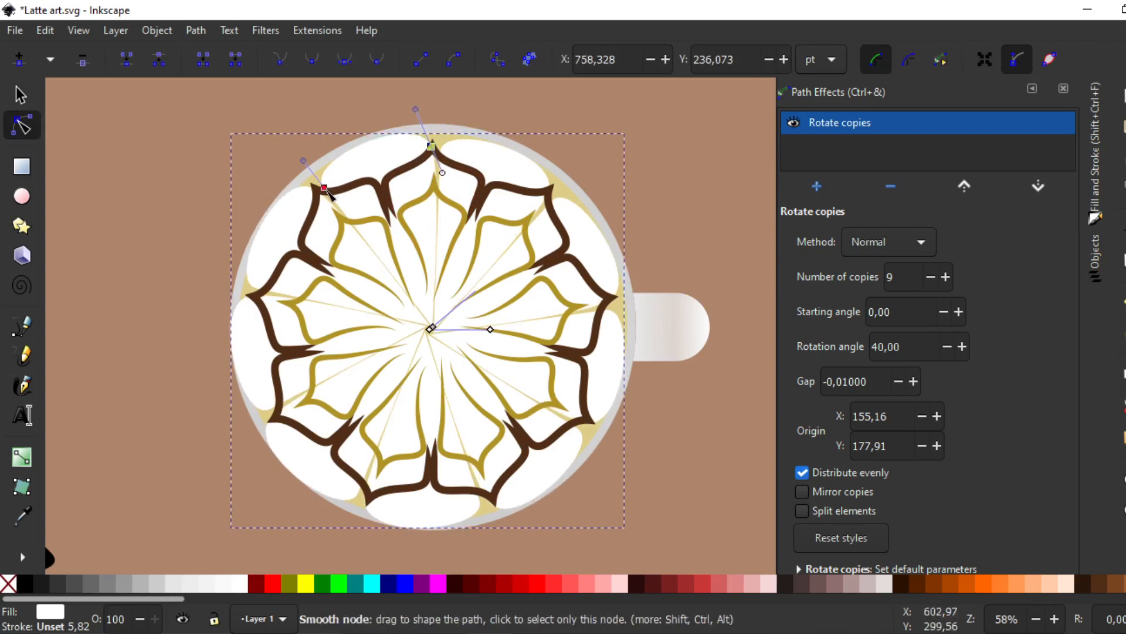
pyautogui.moveTo(327, 190); pyautogui.dragTo(307, 167)
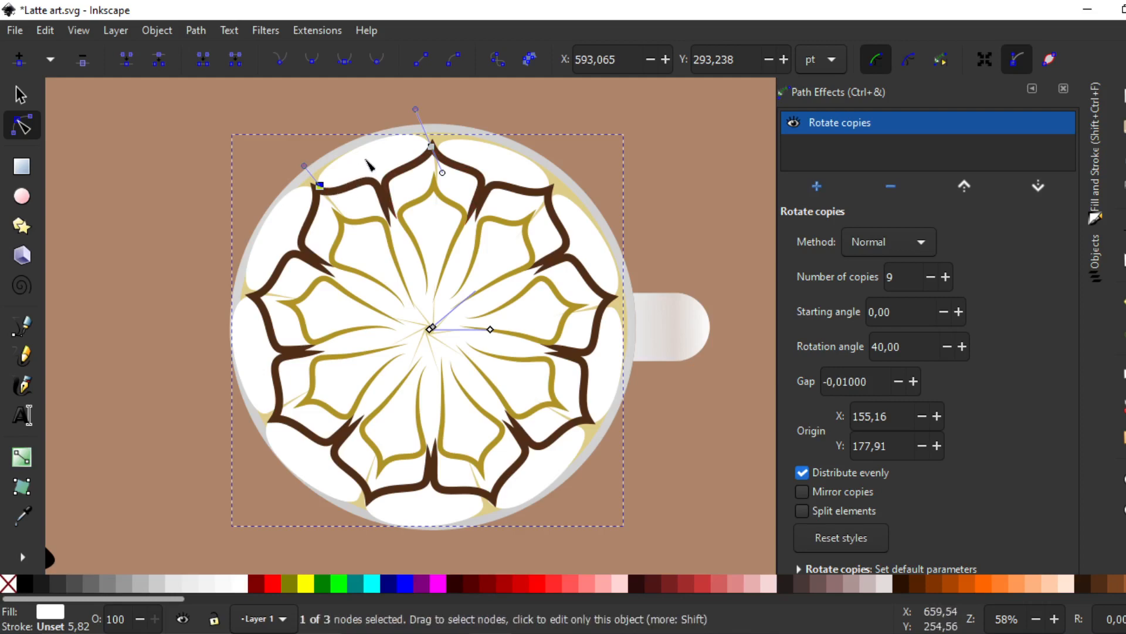
# Place the white petal's left outer node just inside the brown outline's tip and shorten its handle
pyautogui.keyDown('ctrl'); pyautogui.scroll(2, 367, 159); pyautogui.keyUp('ctrl')
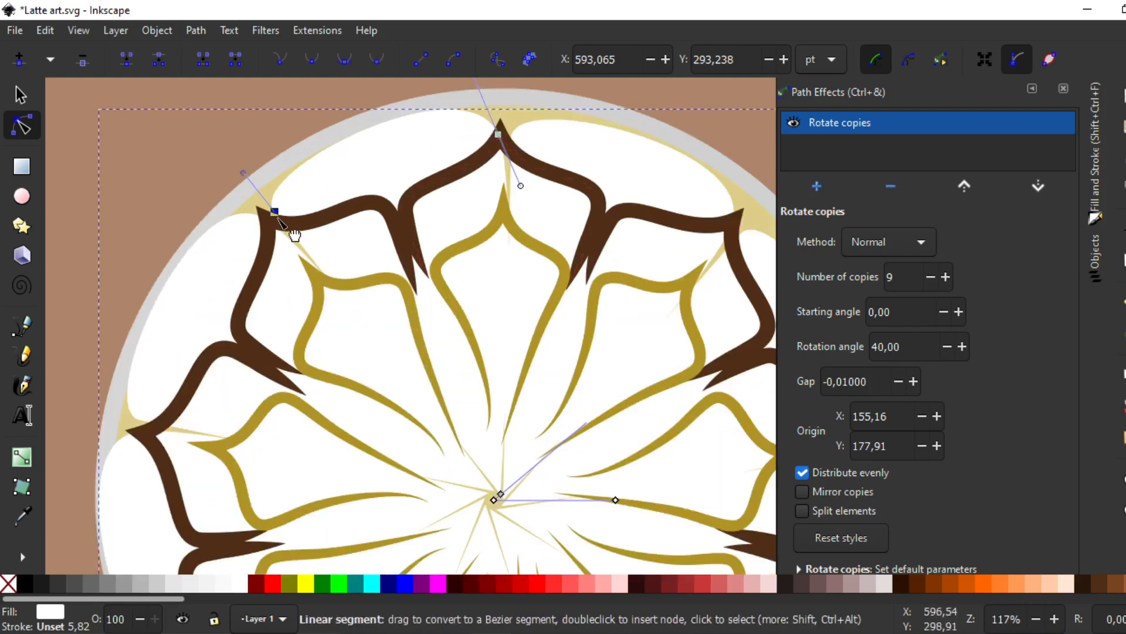
pyautogui.moveTo(276, 212)
pyautogui.mouseDown()
pyautogui.moveTo(267, 207)
pyautogui.moveTo(277, 224)
pyautogui.mouseUp()
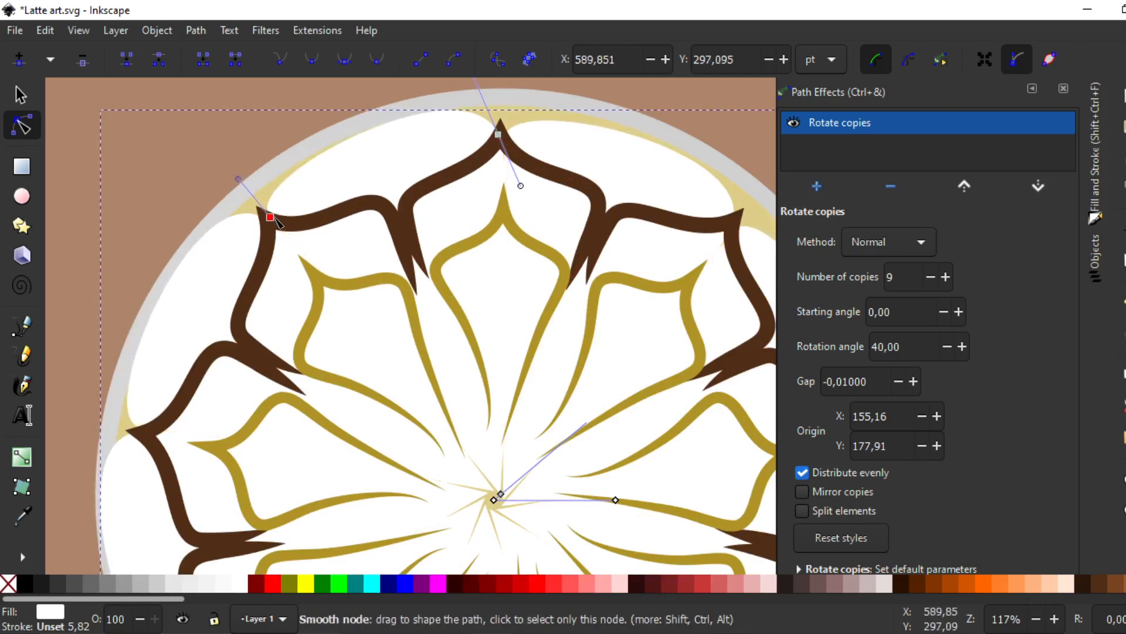
pyautogui.moveTo(239, 180); pyautogui.dragTo(248, 189)
# Shorten the outer handle of the white petal's top node and shift the node slightly down and left
pyautogui.scroll(3, 428, 184)
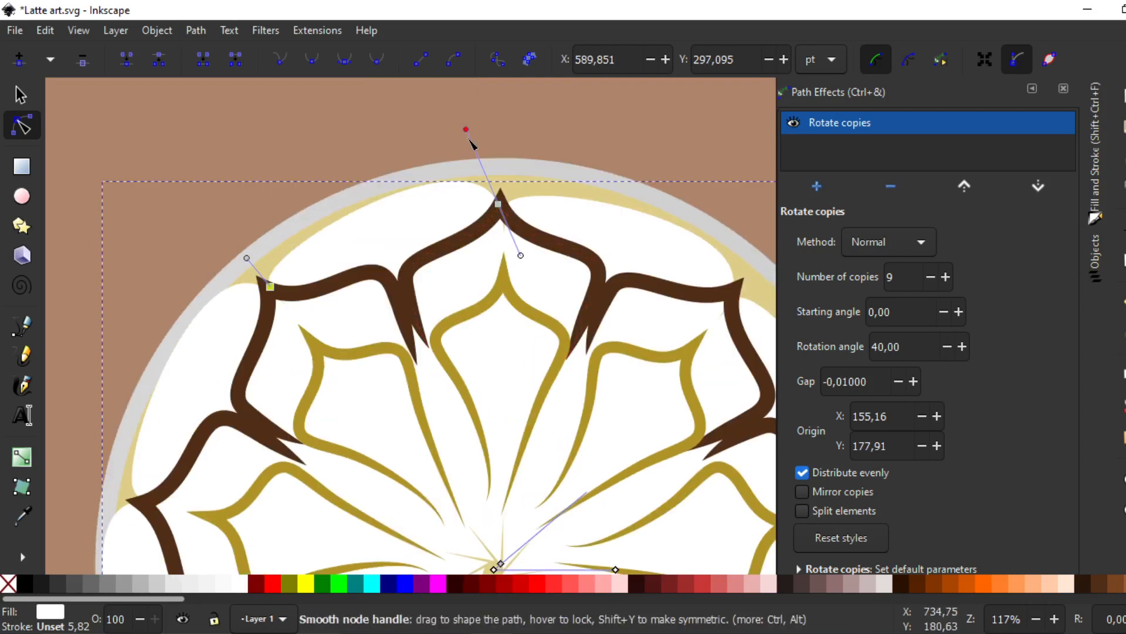
pyautogui.moveTo(469, 138); pyautogui.dragTo(467, 139)
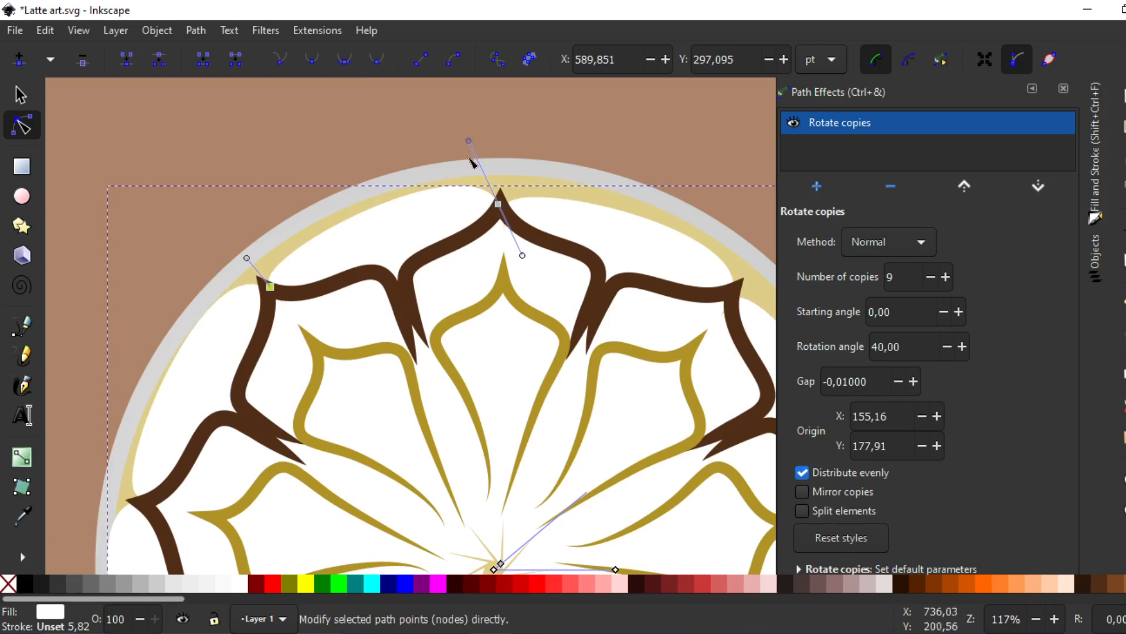
pyautogui.moveTo(471, 142); pyautogui.dragTo(476, 158)
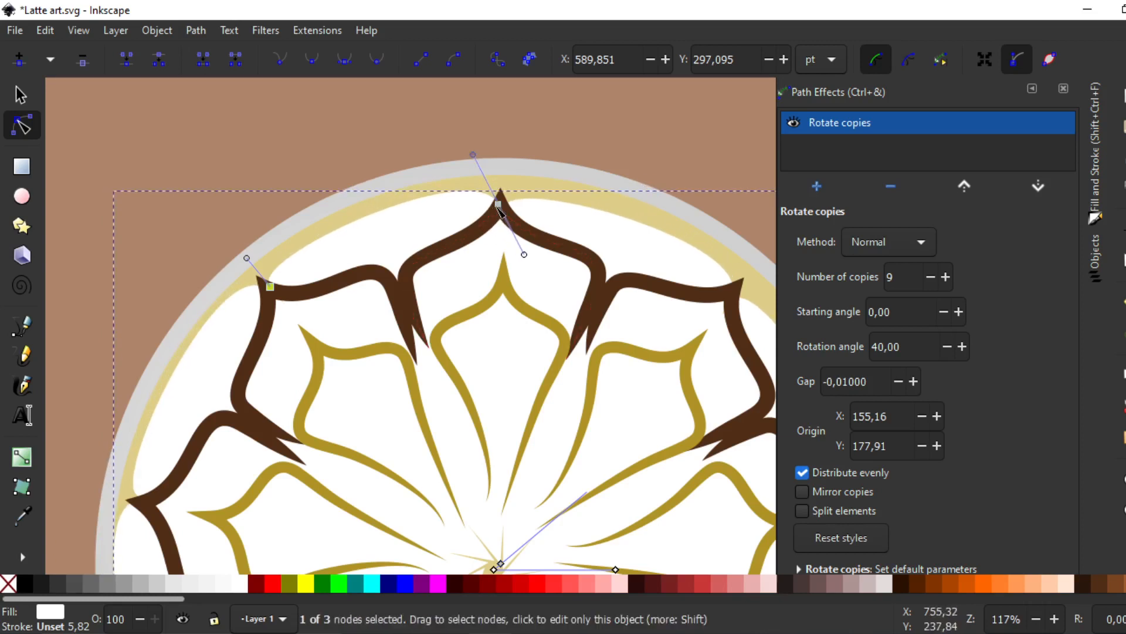
pyautogui.moveTo(502, 209); pyautogui.dragTo(500, 213)
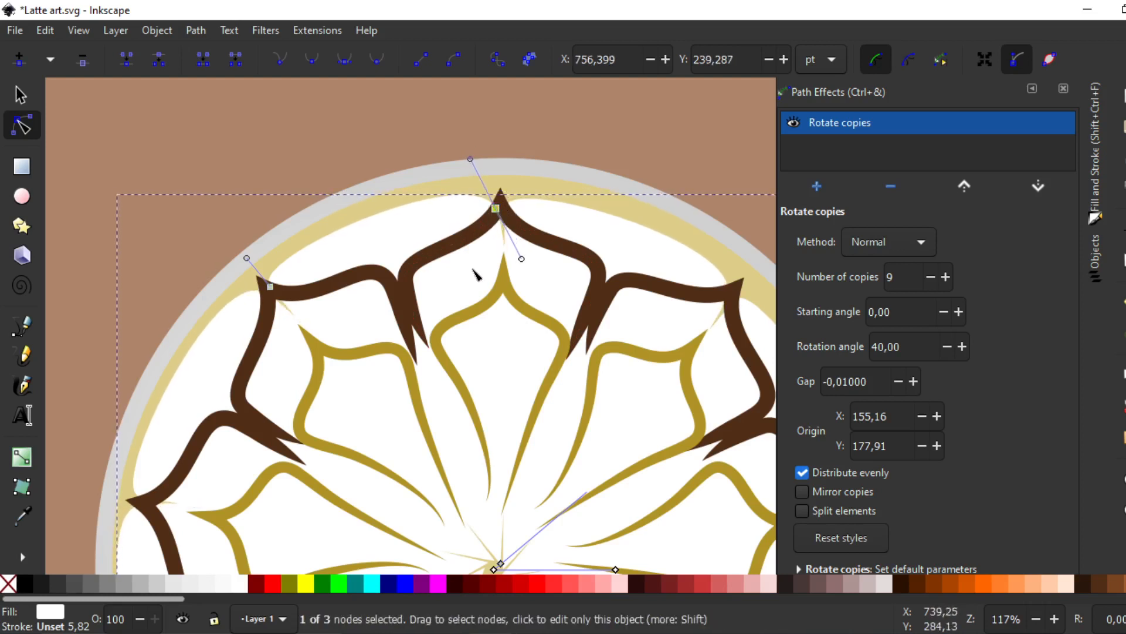
# Nudge the white petal's left outer node slightly inward and rotate the whole white petal ring slightly to fit behind the brown outline
pyautogui.press('3')
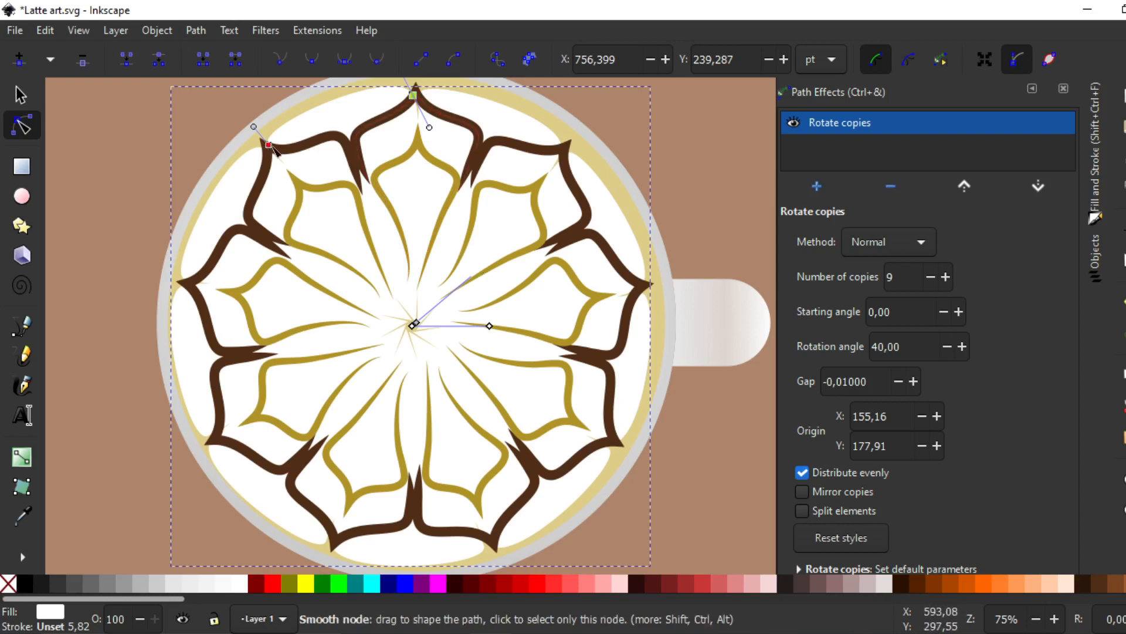
pyautogui.moveTo(273, 151); pyautogui.dragTo(274, 151)
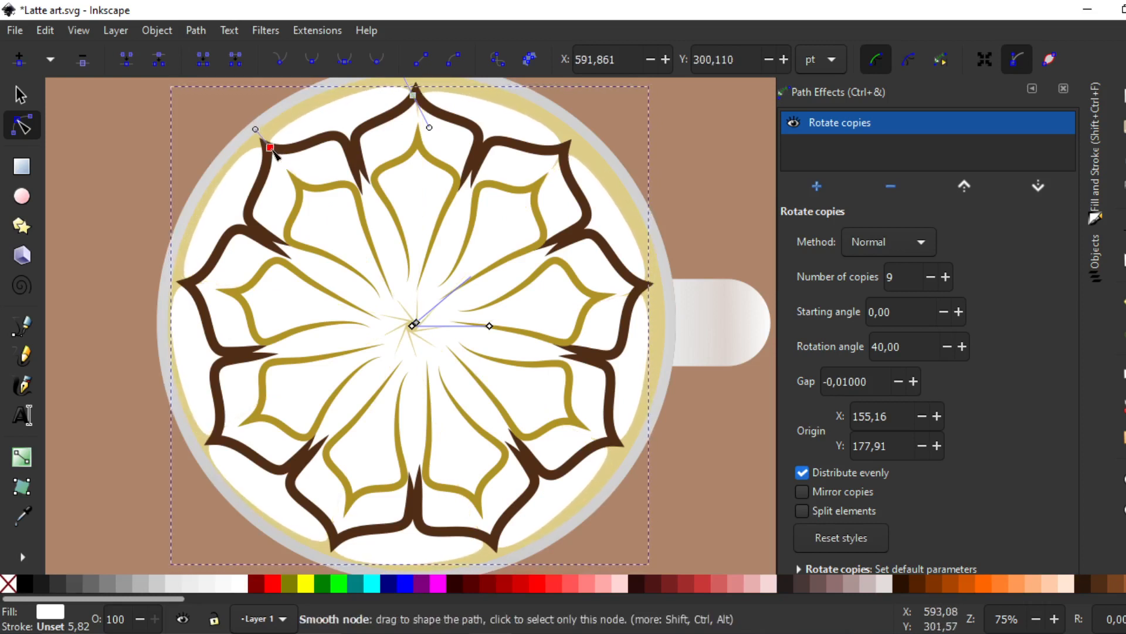
pyautogui.click(21, 96)
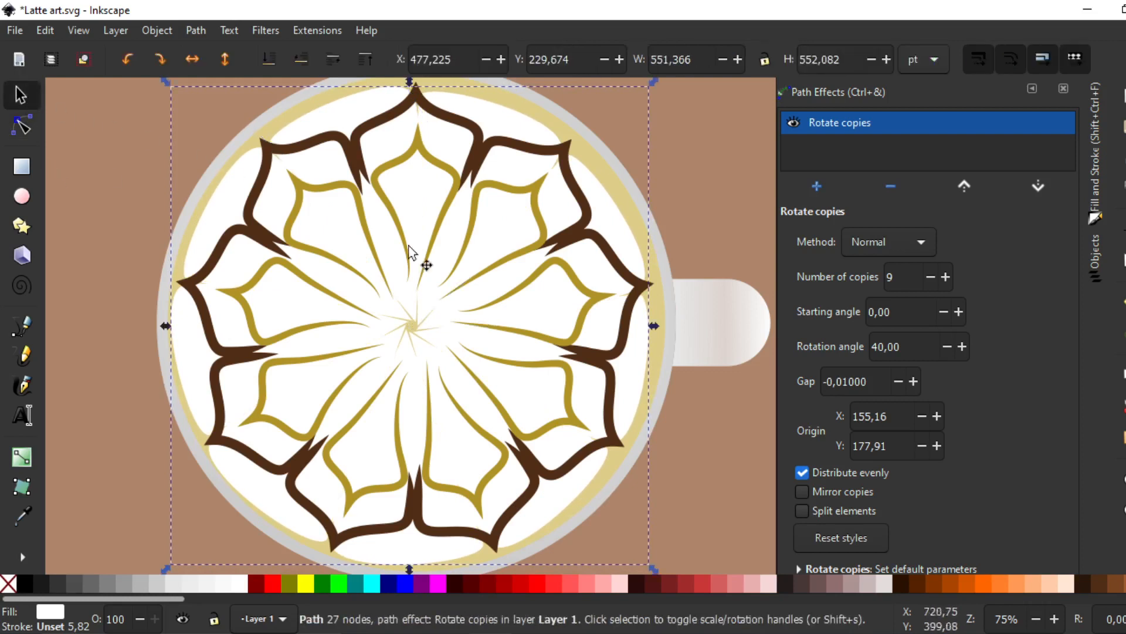
pyautogui.click(613, 405)
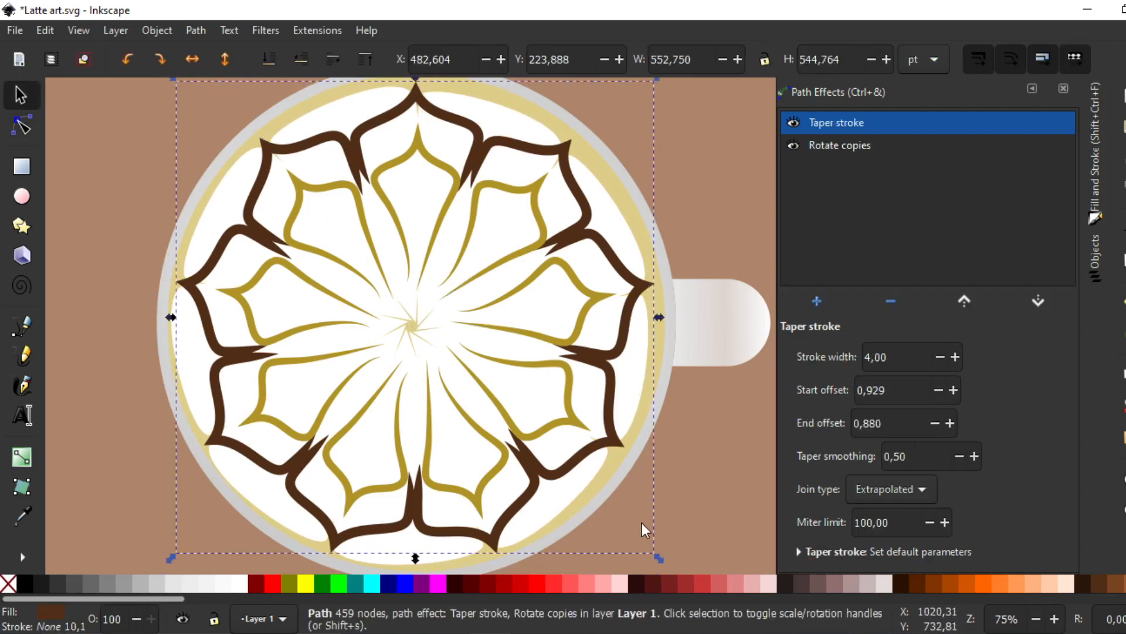
pyautogui.click(587, 483)
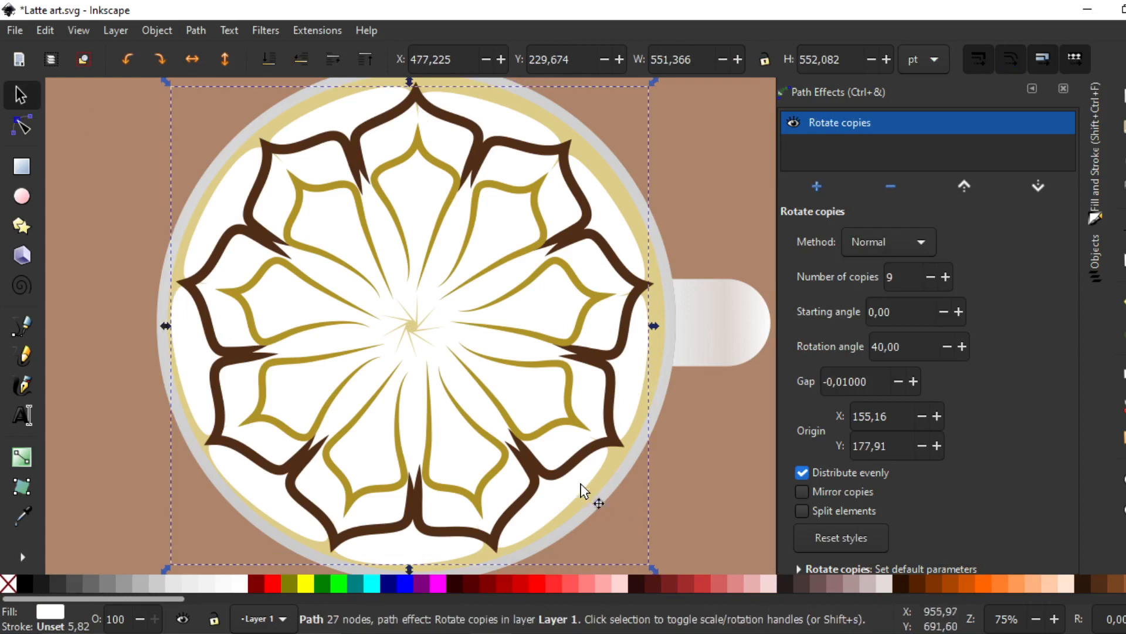
pyautogui.click(580, 492)
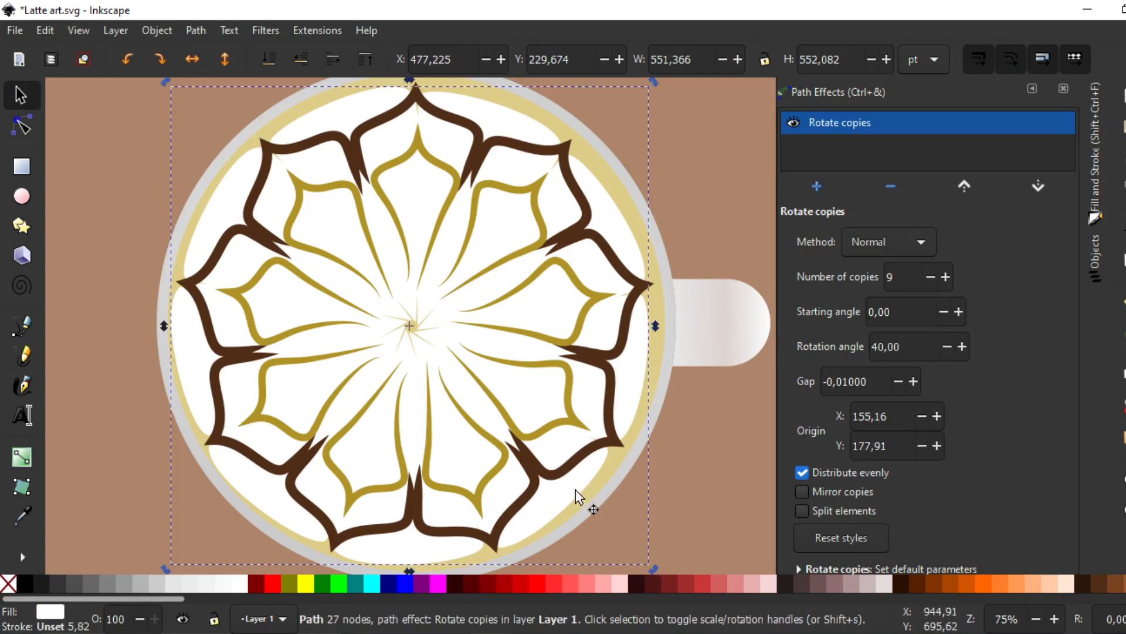
pyautogui.press('-')
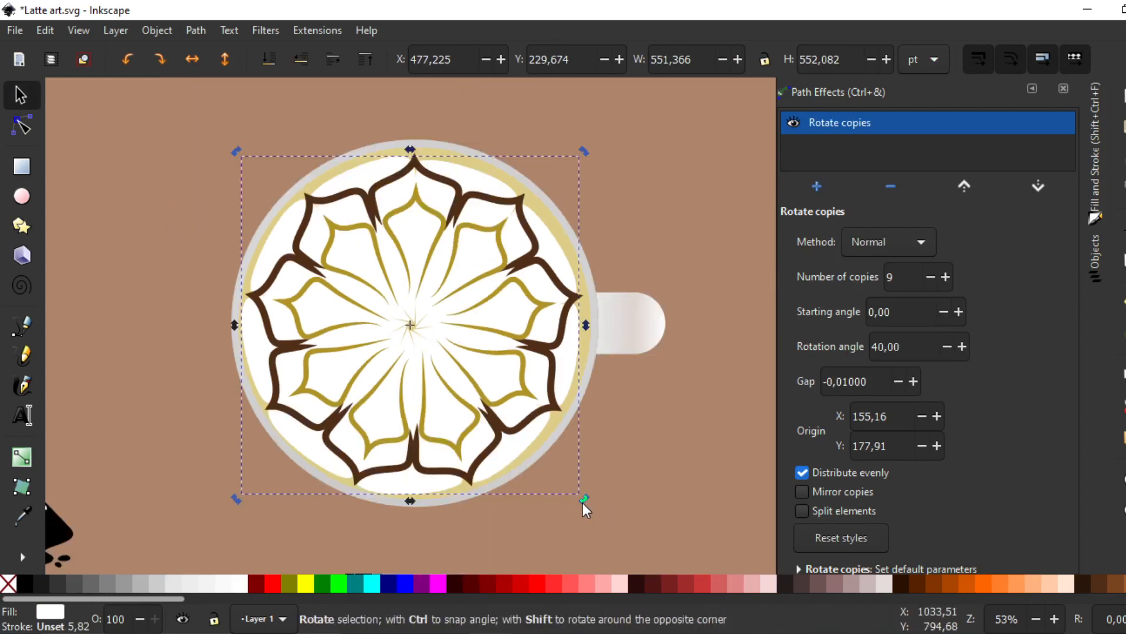
pyautogui.moveTo(582, 502)
pyautogui.mouseDown()
pyautogui.moveTo(589, 494)
pyautogui.moveTo(579, 494)
pyautogui.mouseUp()
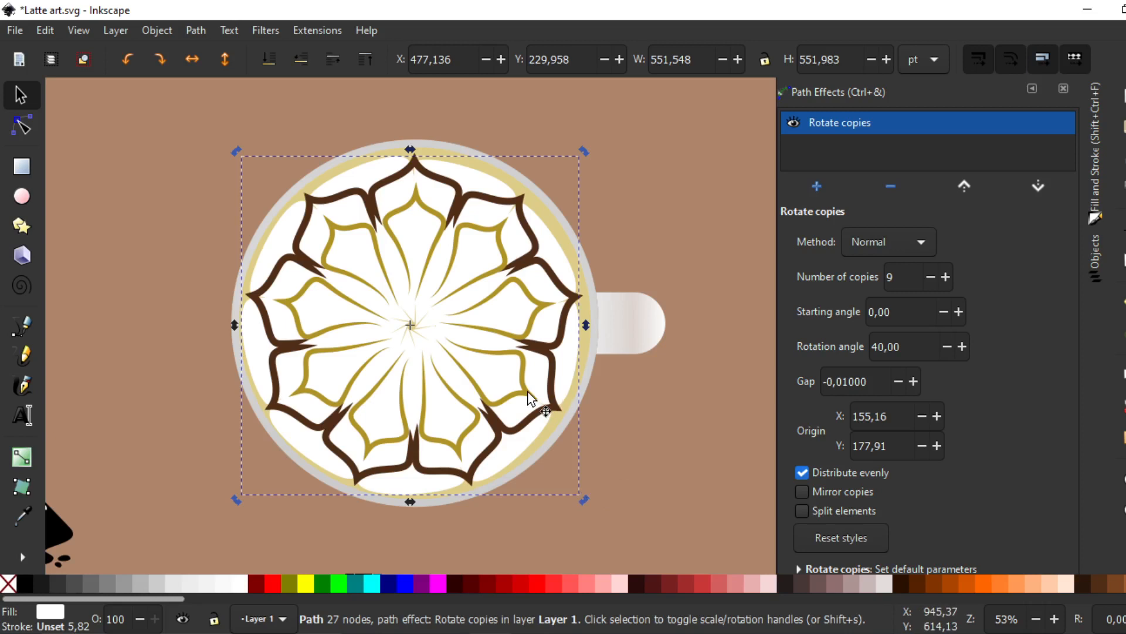
pyautogui.press('+')
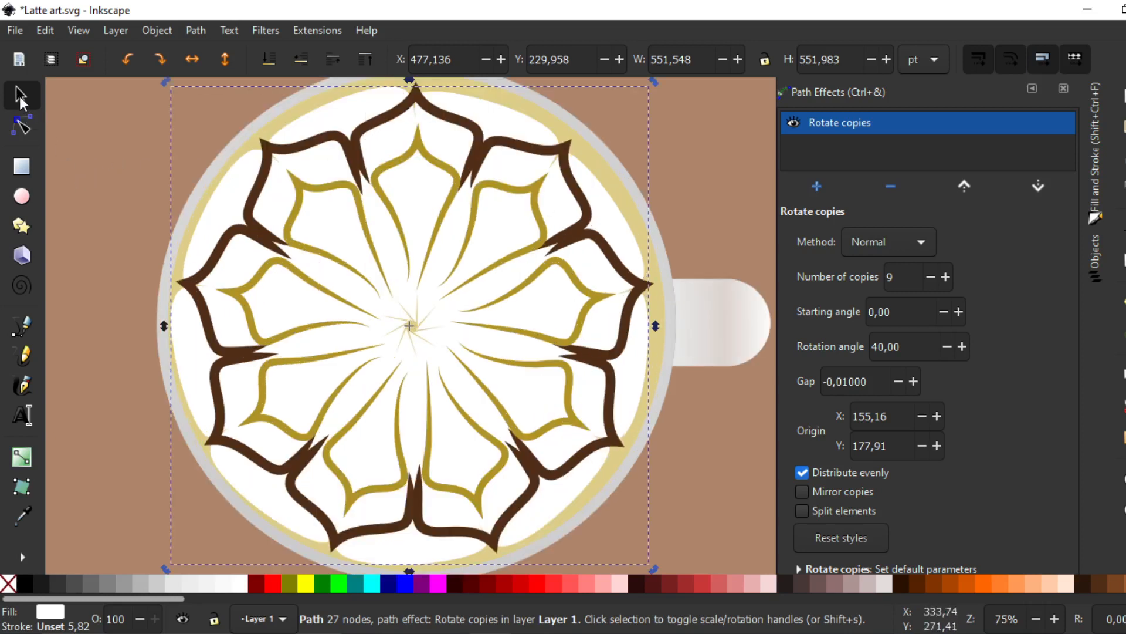
pyautogui.click(90, 162)
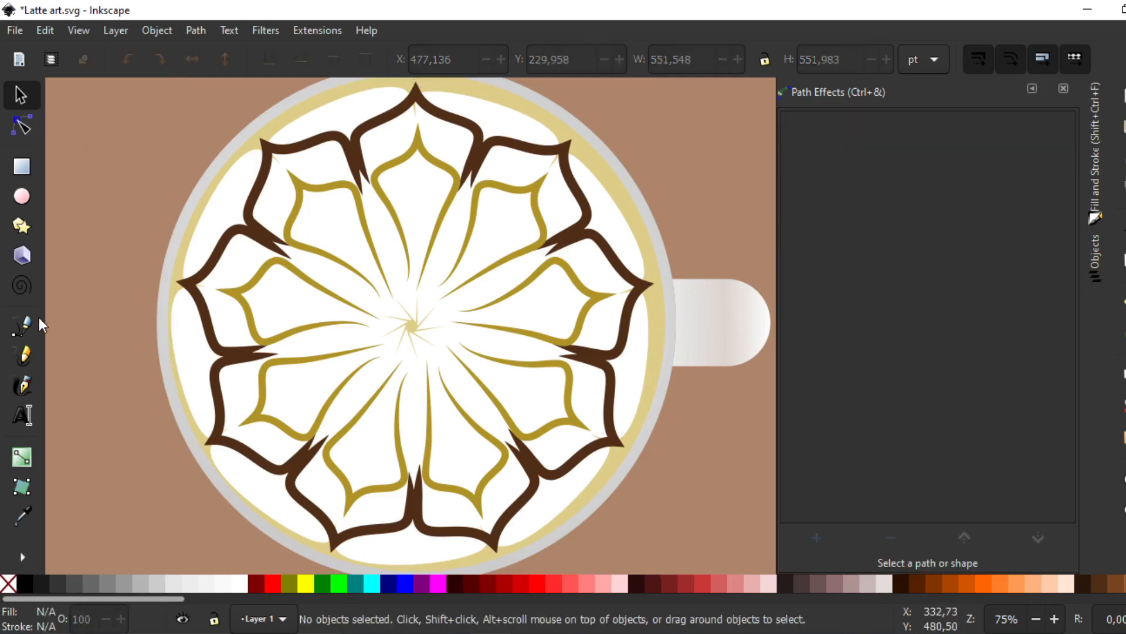
# Draw a small open petal line with the Pen tool inside the top gold petal, starting and ending near the centre
pyautogui.click(22, 326)
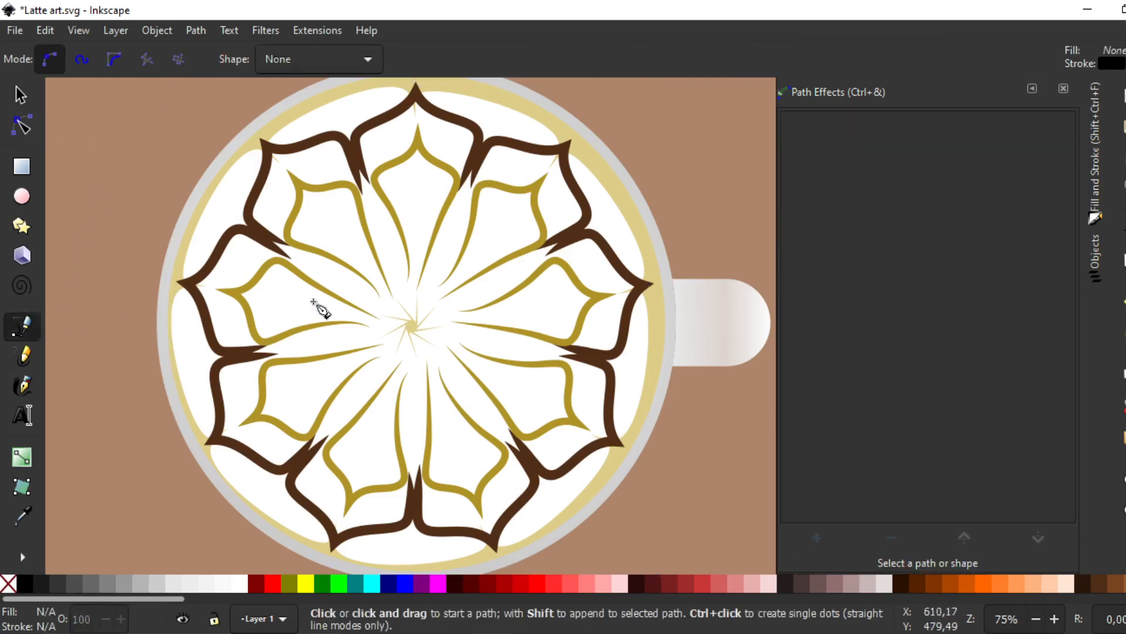
pyautogui.click(411, 285)
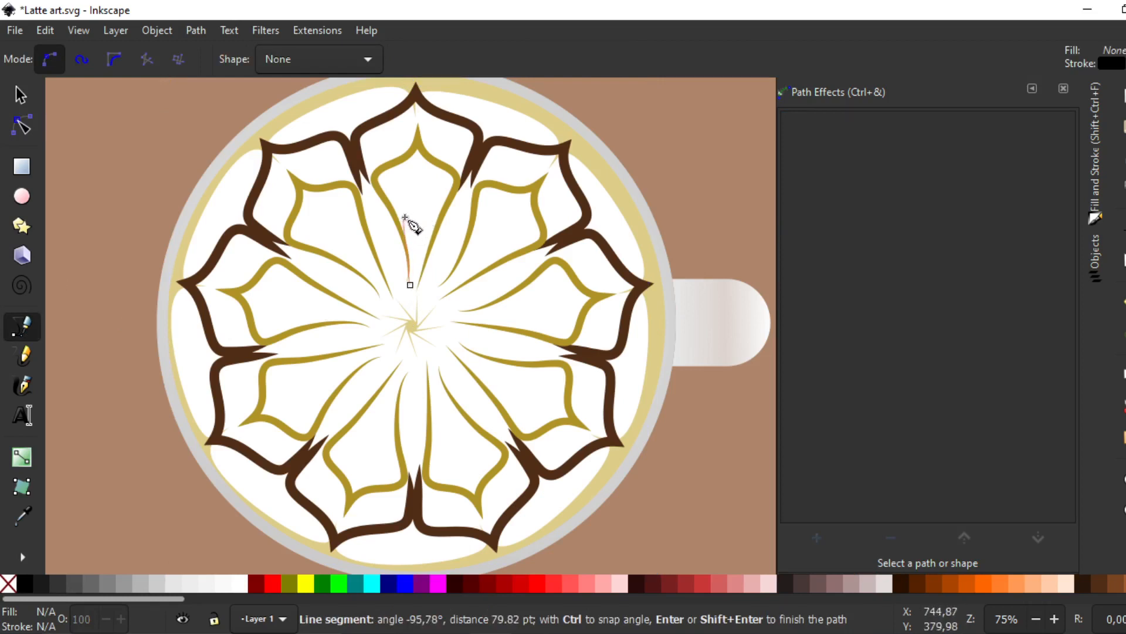
pyautogui.moveTo(409, 217); pyautogui.dragTo(450, 231)
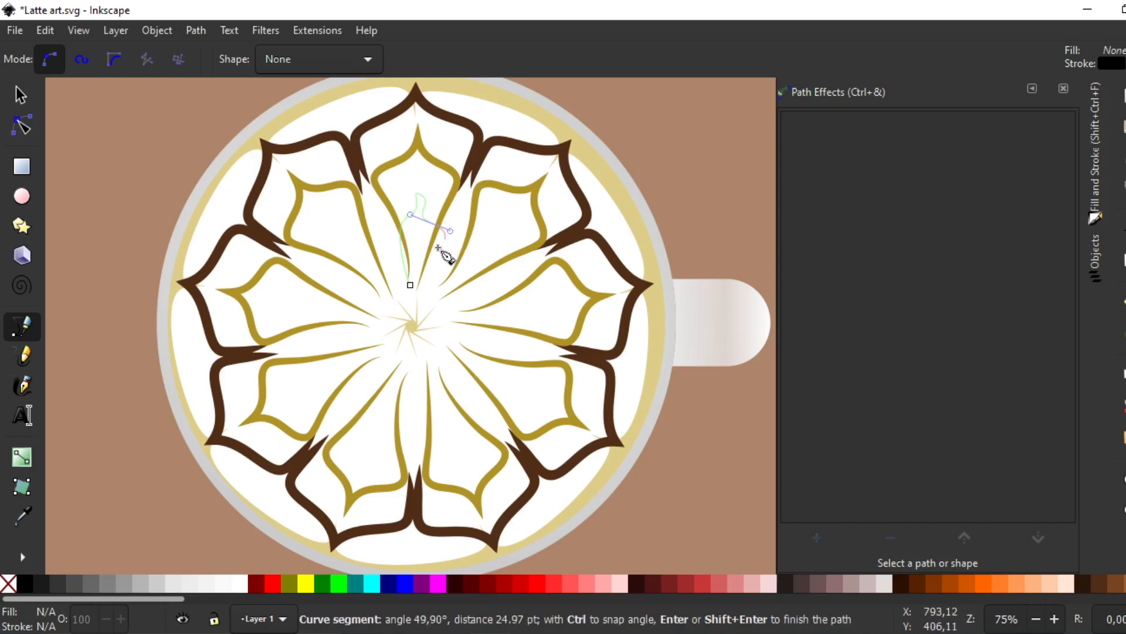
pyautogui.doubleClick(414, 296)
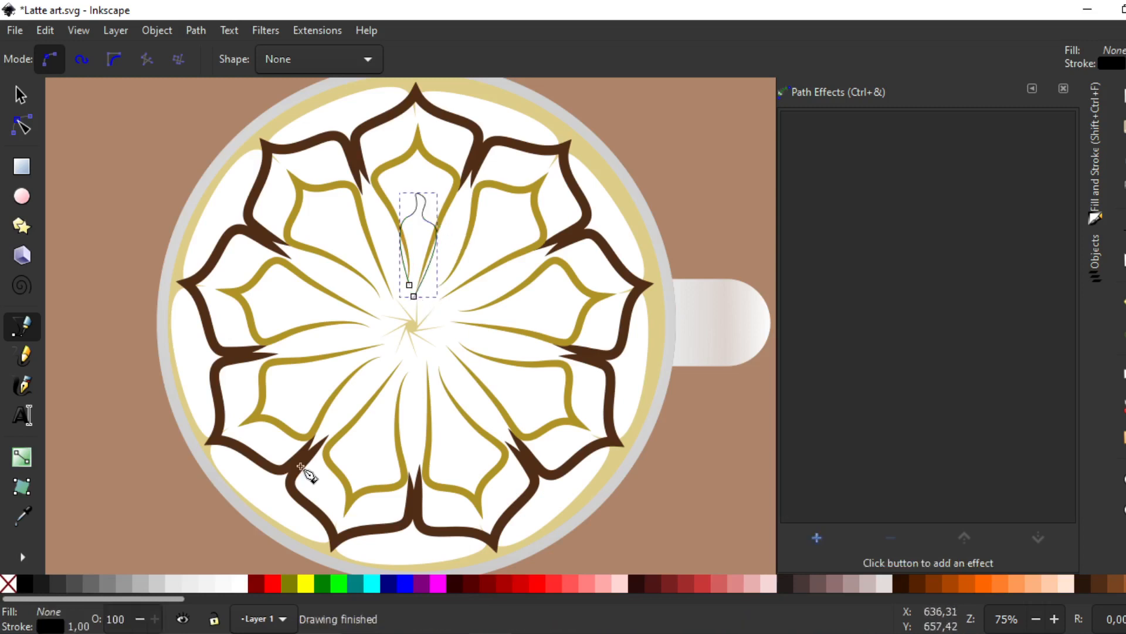
# Set the small petal line's stroke width to 2 px
pyautogui.rightClick(82, 626)
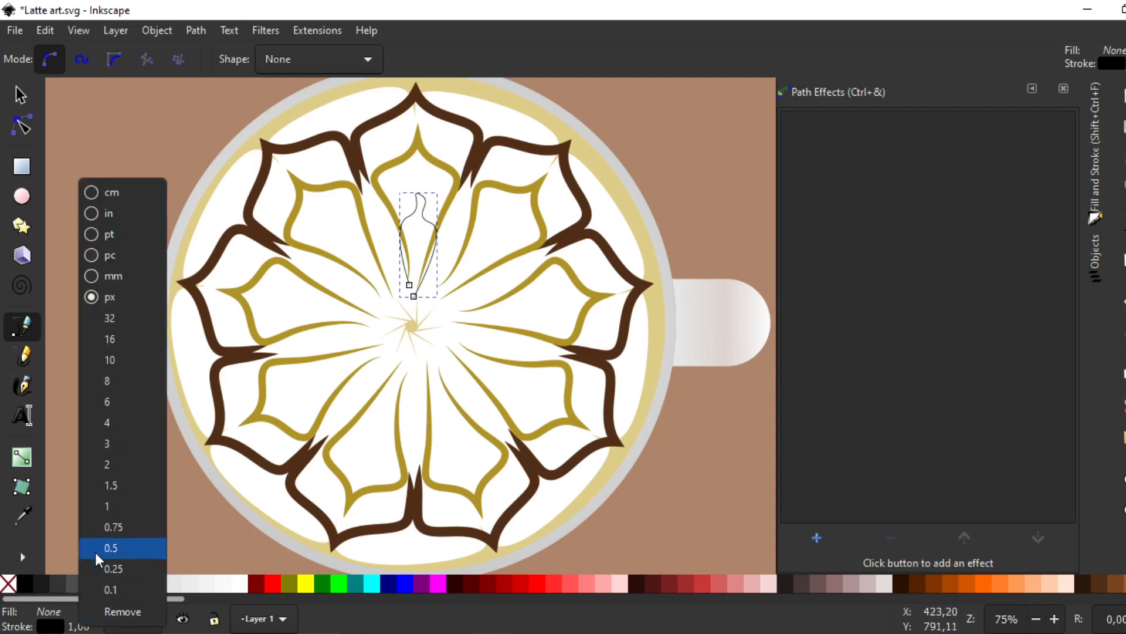
pyautogui.click(113, 508)
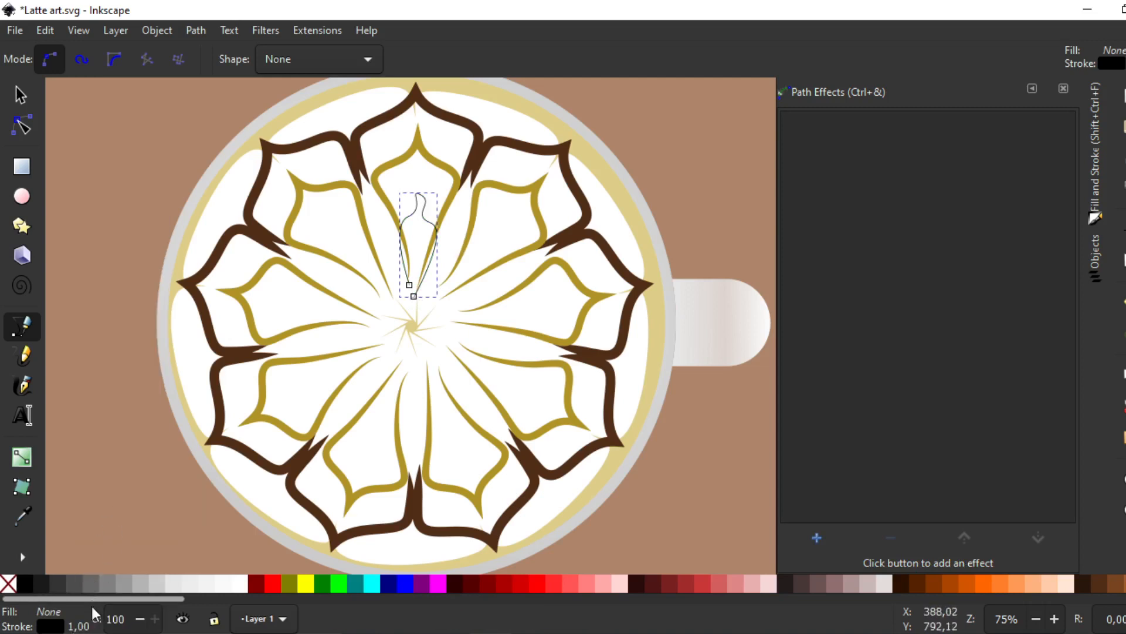
pyautogui.rightClick(81, 627)
pyautogui.click(101, 468)
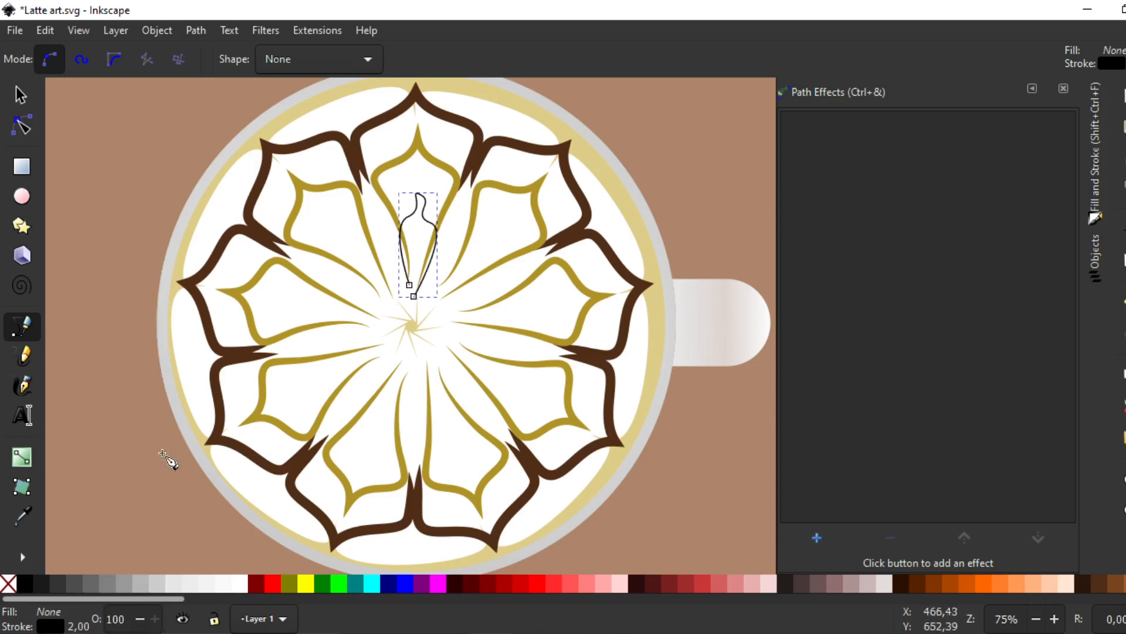
# Make the small petal's top node a sharp corner and smooth both upper sides by adjusting the nodes and handles
pyautogui.click(23, 125)
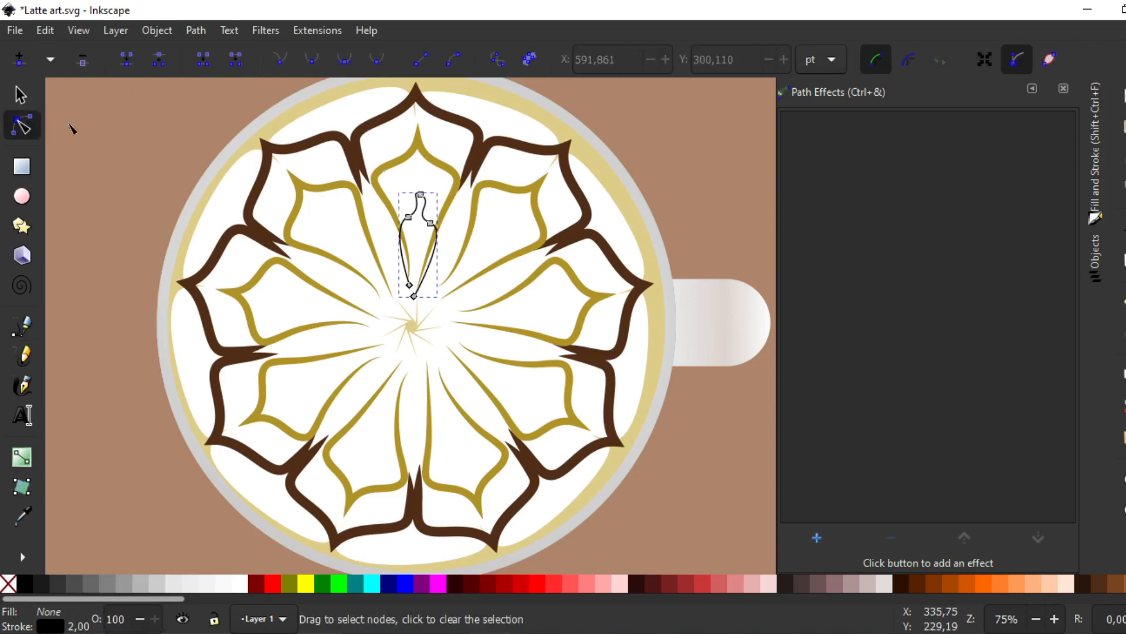
pyautogui.click(420, 195)
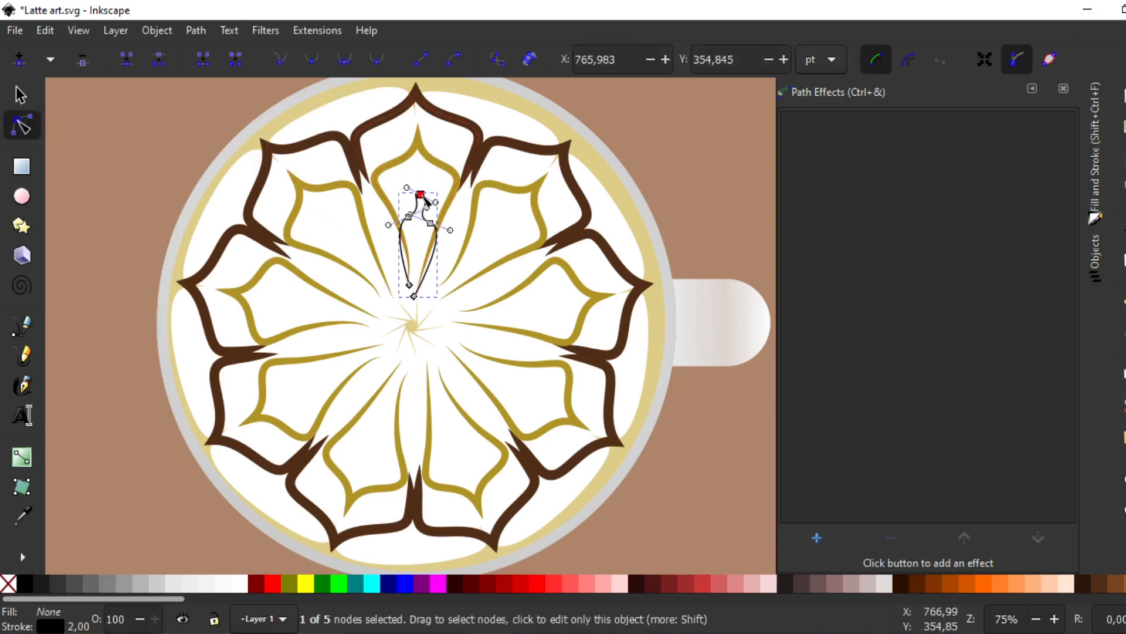
pyautogui.press('+')
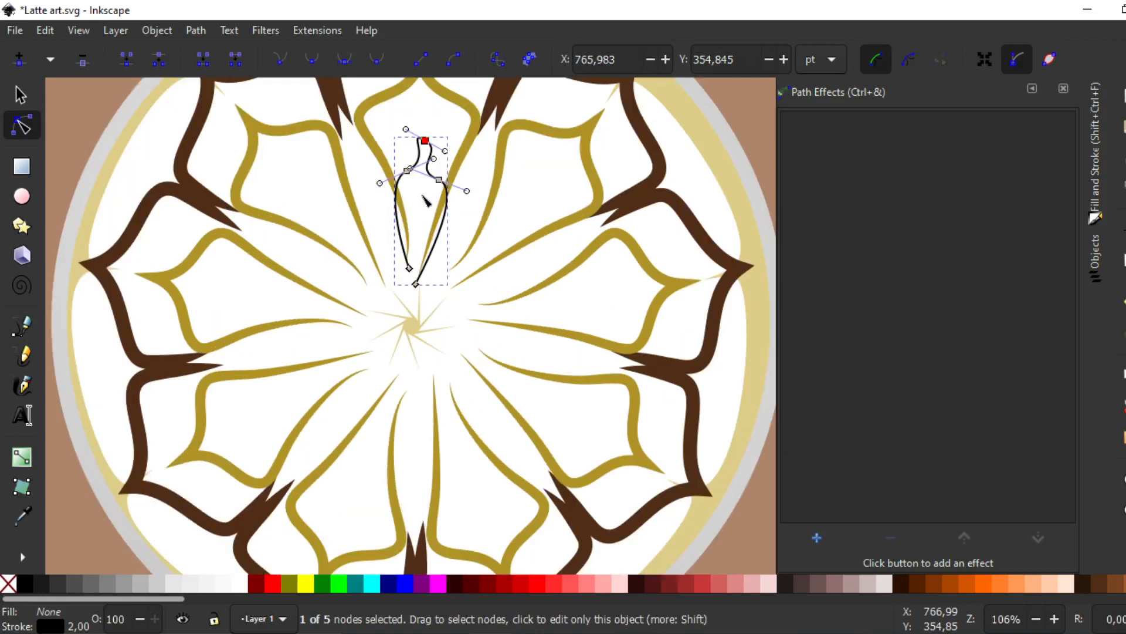
pyautogui.scroll(3, 423, 193)
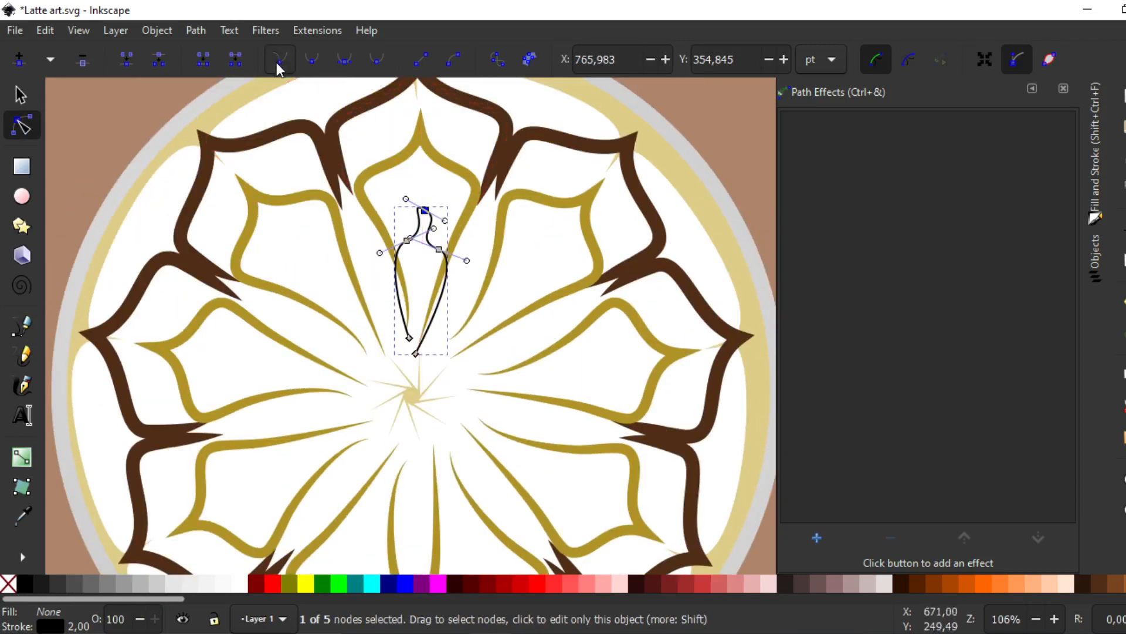
pyautogui.moveTo(406, 200); pyautogui.dragTo(392, 272)
pyautogui.click(439, 250)
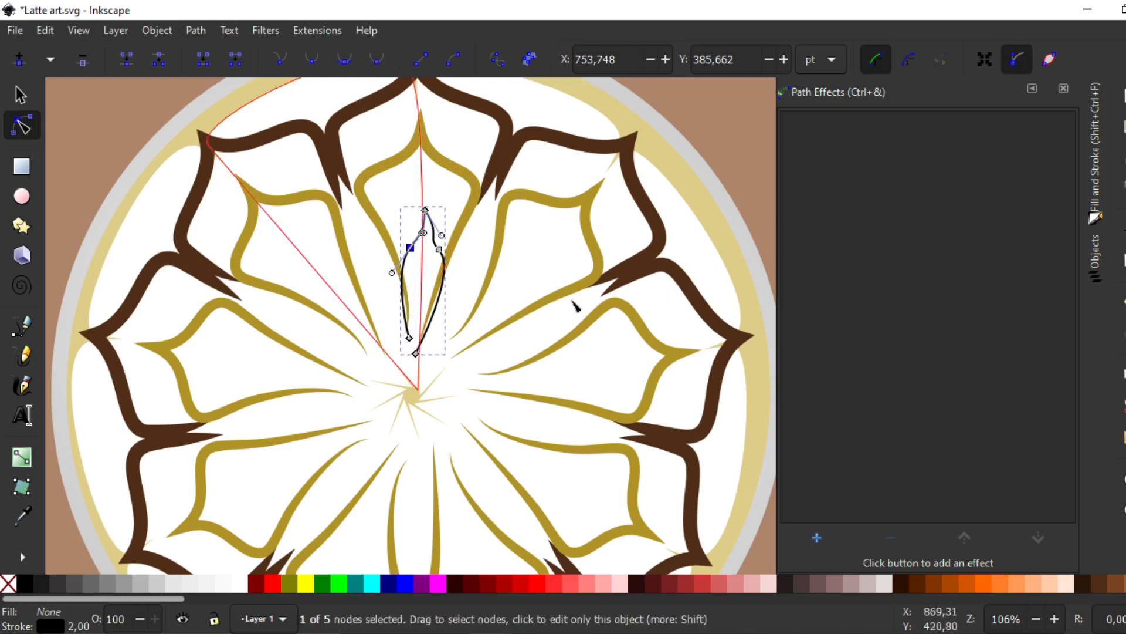
# Apply a Taper stroke effect to the small petal with stroke width 1,50, start offset 1,195 and end offset 1,668
pyautogui.click(810, 539)
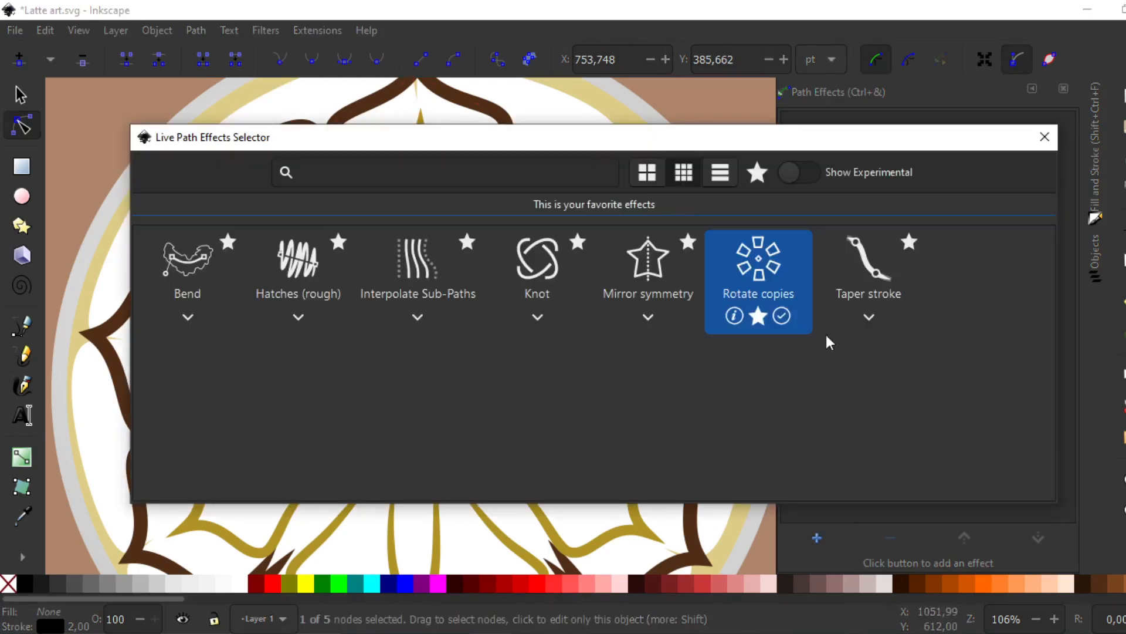
pyautogui.click(891, 318)
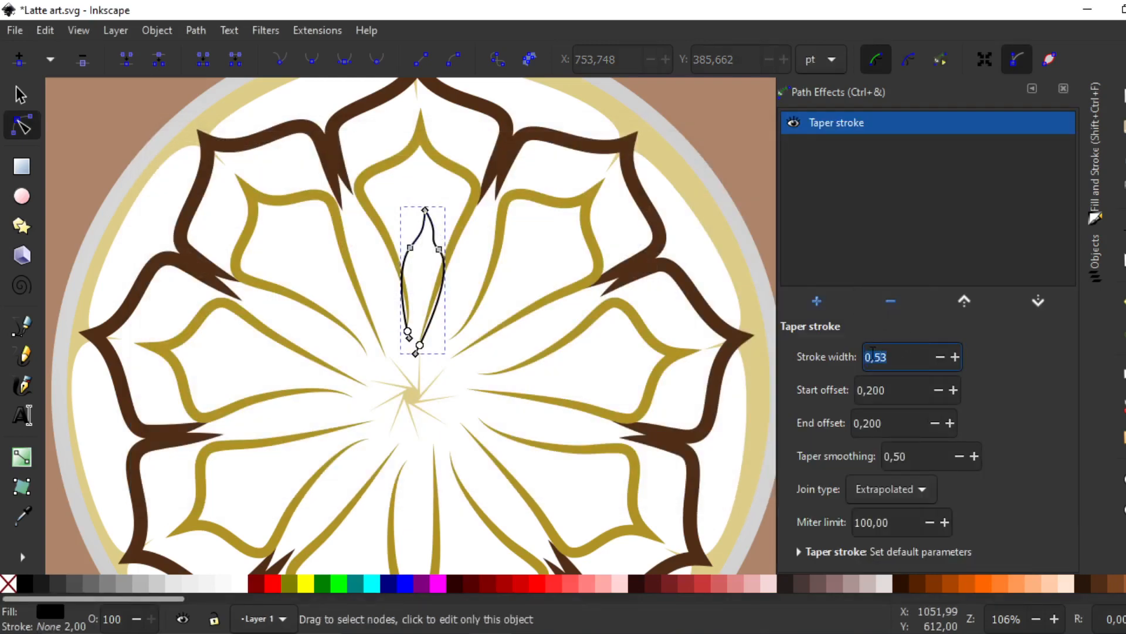
pyautogui.press('Return')
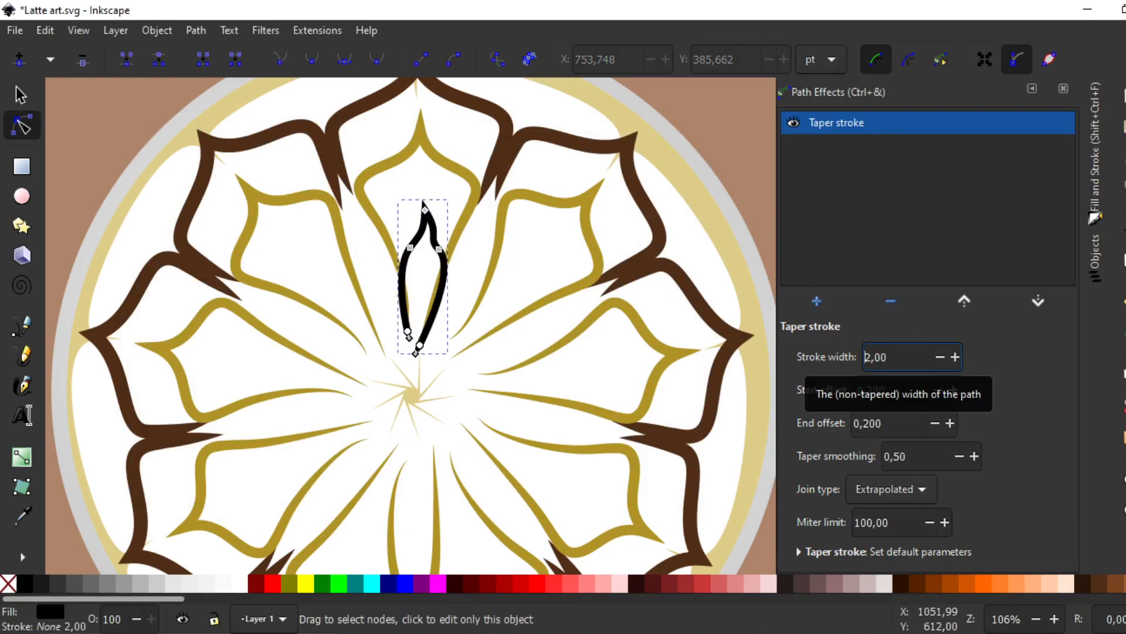
pyautogui.hotkey('ctrl', 'a')
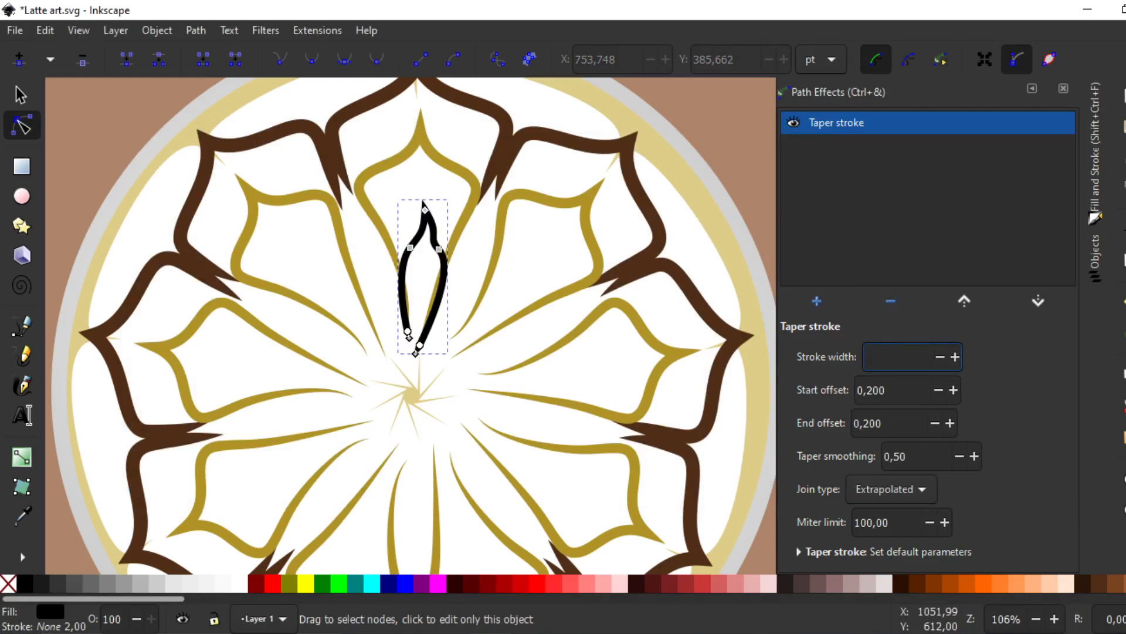
pyautogui.write('1')
pyautogui.press('Return')
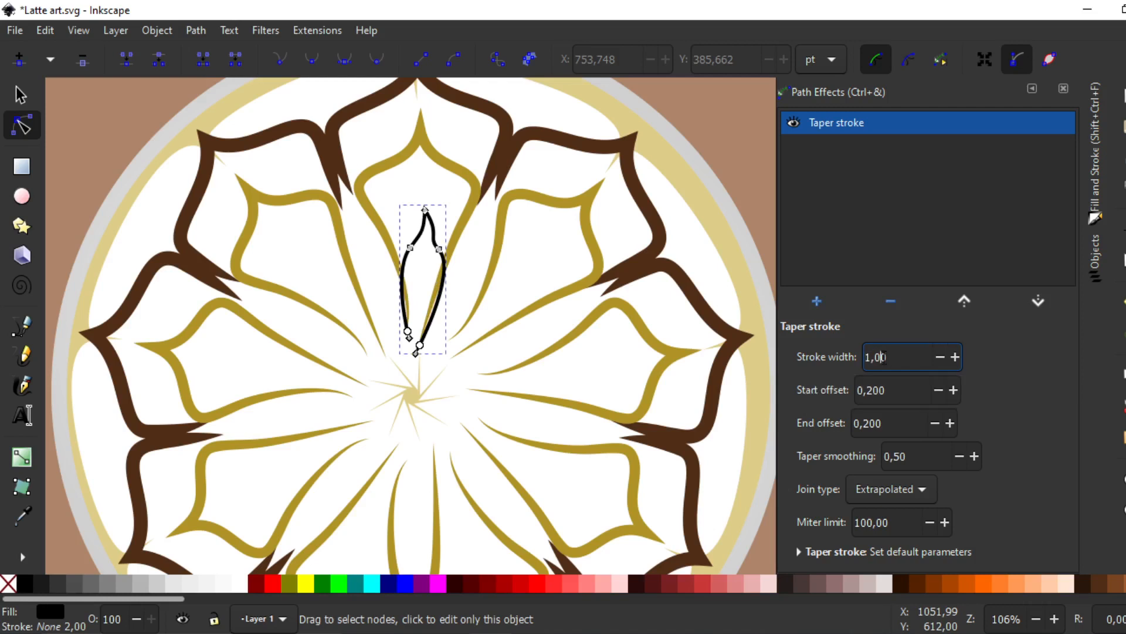
pyautogui.press('Return')
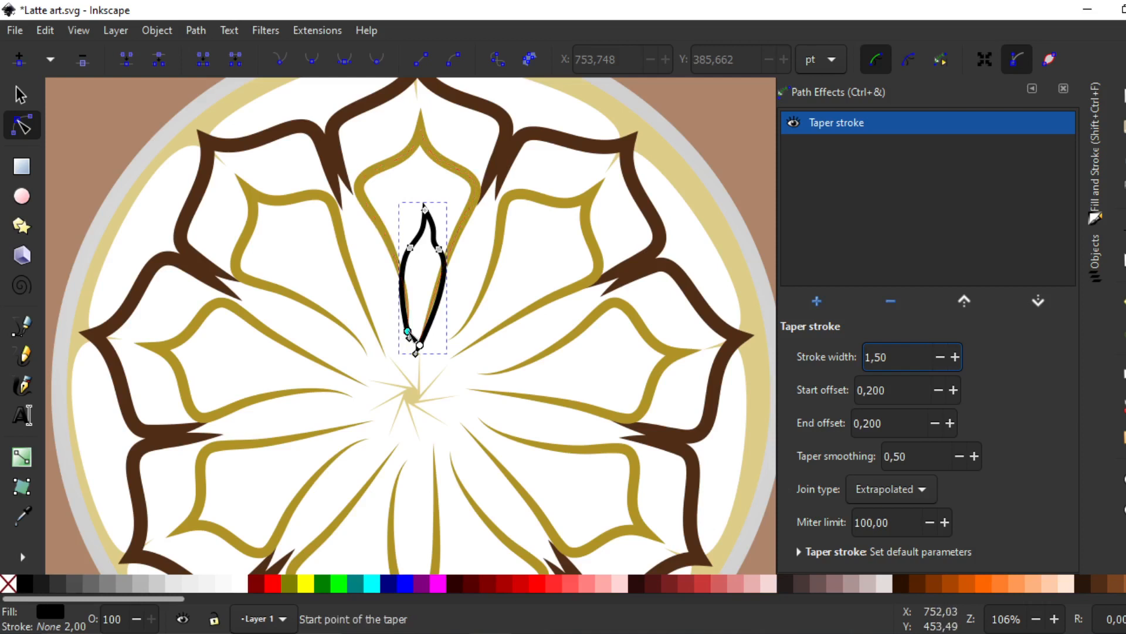
pyautogui.moveTo(408, 330); pyautogui.dragTo(431, 240)
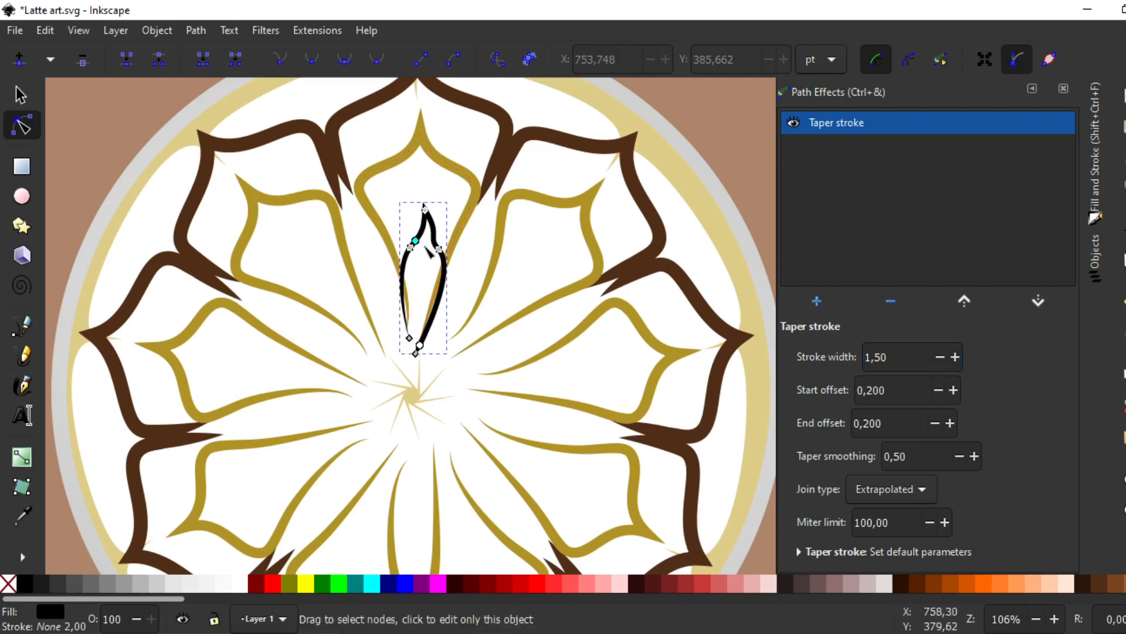
pyautogui.moveTo(420, 346); pyautogui.dragTo(437, 231)
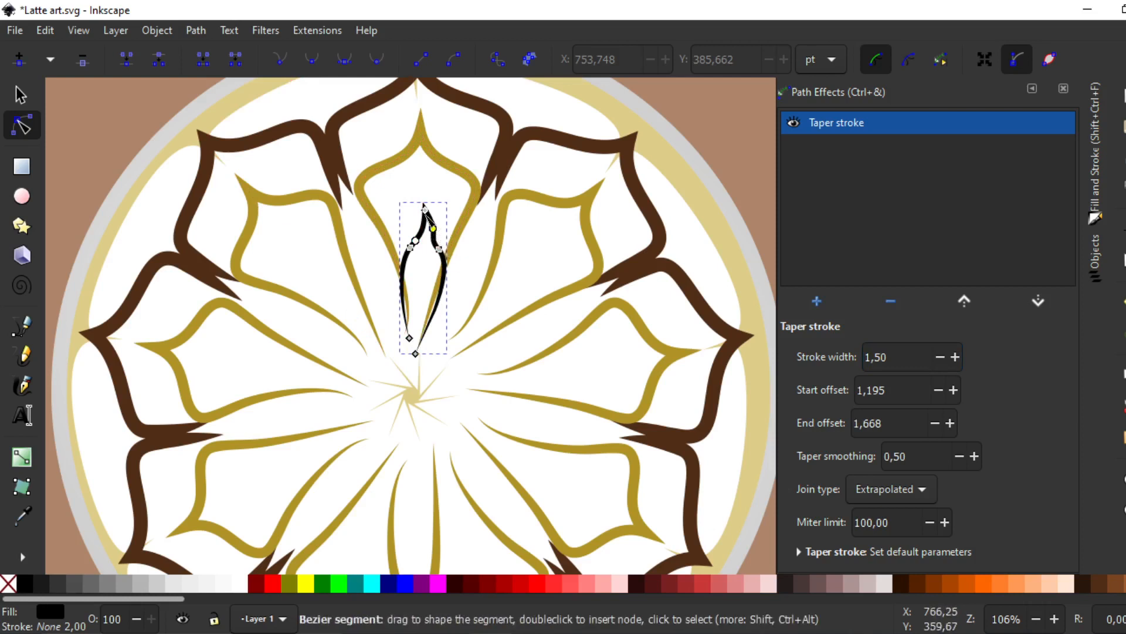
# Slim the small tapered petal by shifting its two lower end nodes to the right and pulling its side nodes and handles inward
pyautogui.click(425, 208)
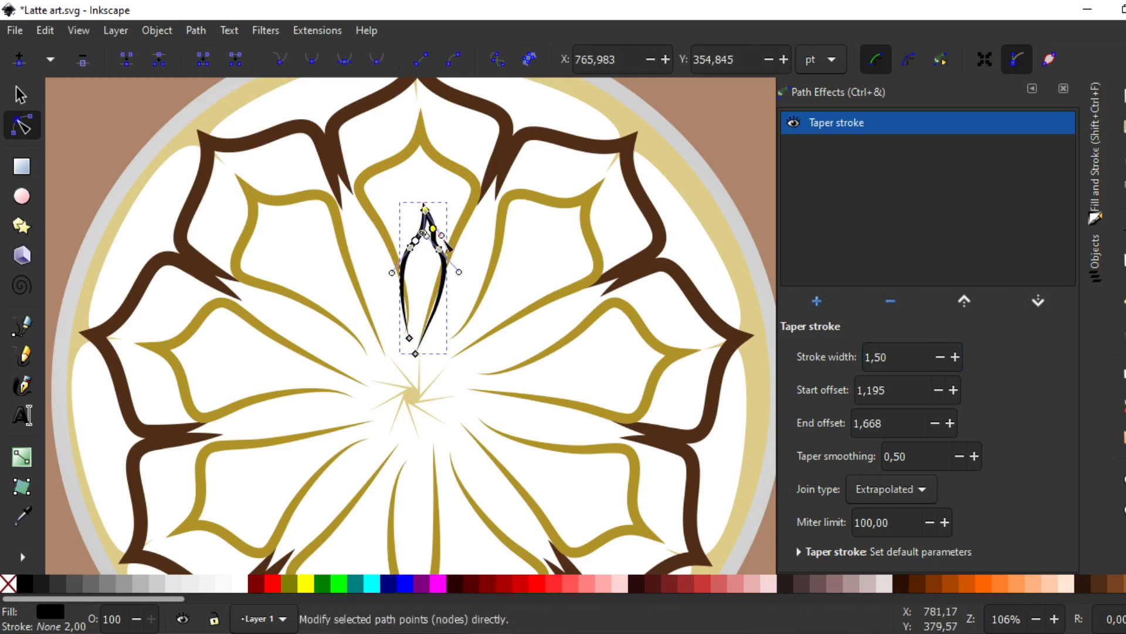
pyautogui.moveTo(443, 240); pyautogui.dragTo(441, 239)
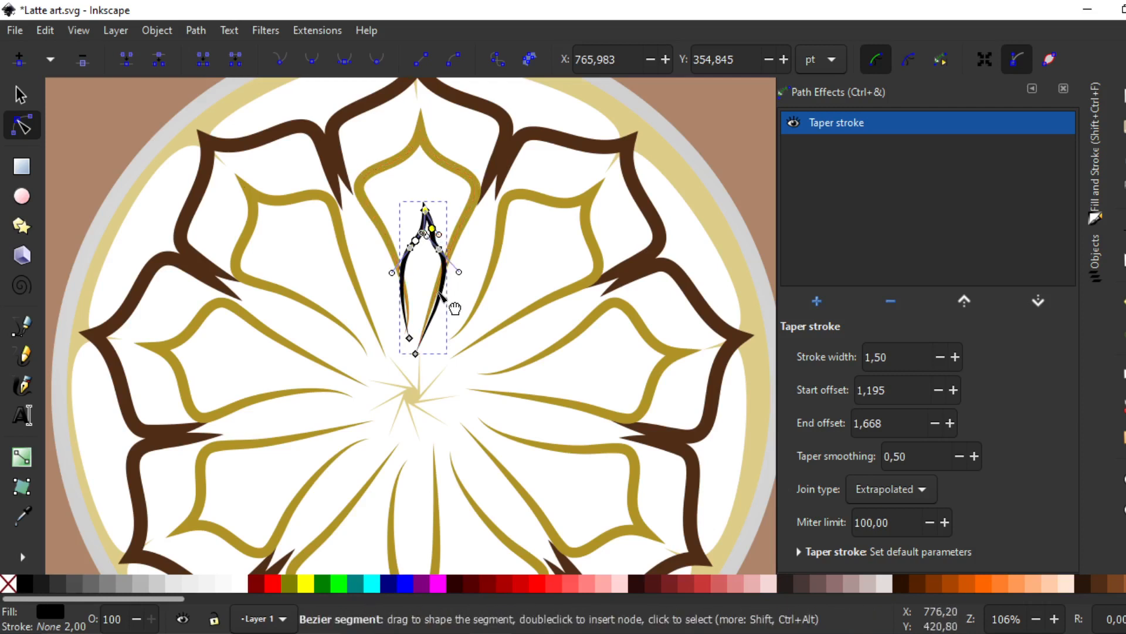
pyautogui.scroll(2, 455, 308)
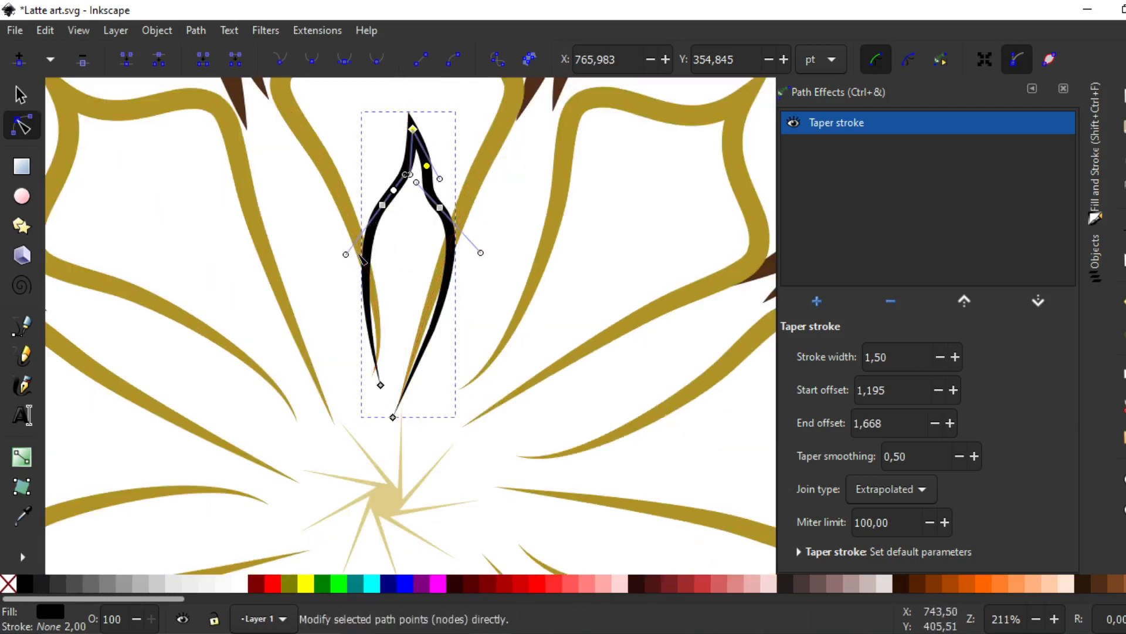
pyautogui.moveTo(380, 386); pyautogui.dragTo(389, 384)
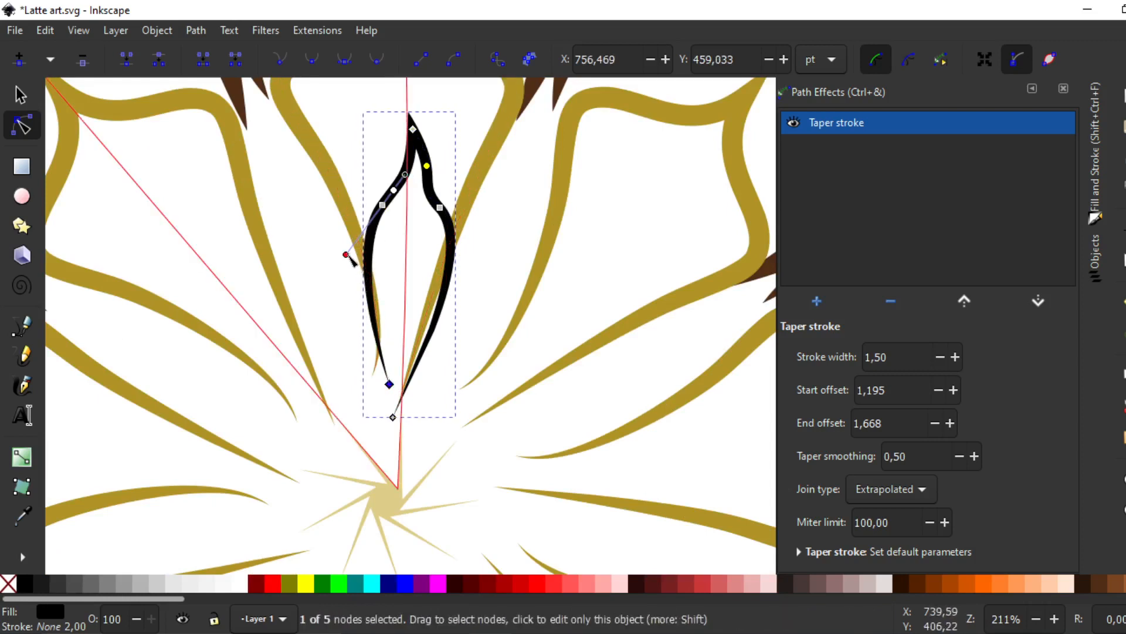
pyautogui.moveTo(349, 255); pyautogui.dragTo(368, 246)
pyautogui.moveTo(386, 206); pyautogui.dragTo(438, 212)
pyautogui.moveTo(393, 417); pyautogui.dragTo(404, 417)
pyautogui.moveTo(475, 253); pyautogui.dragTo(458, 258)
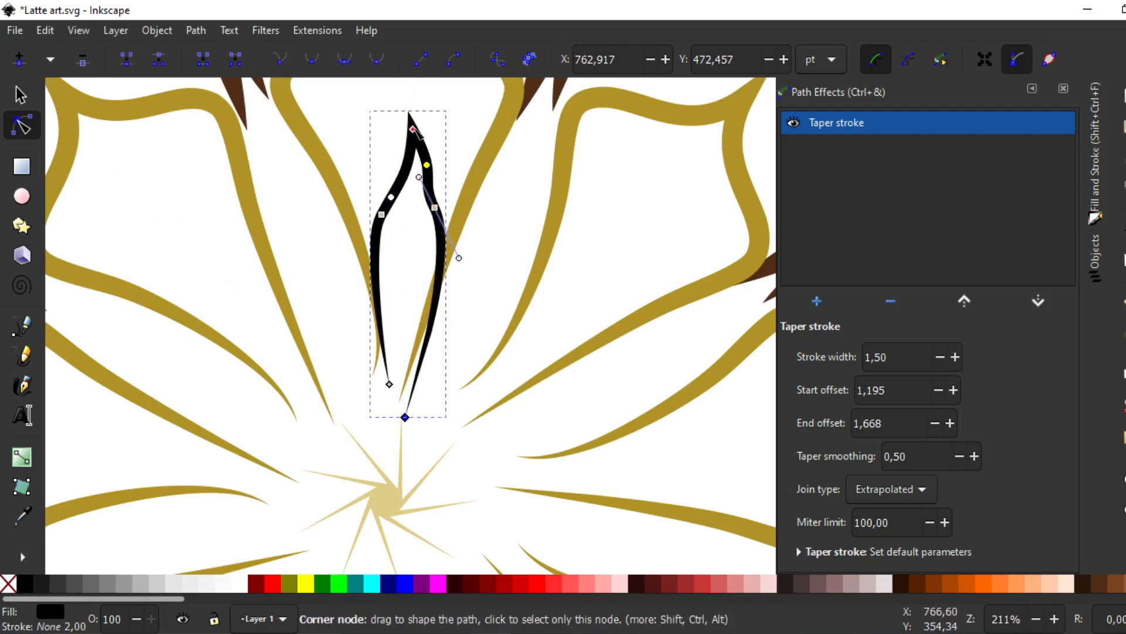
# Sharpen the small petal by raising its tip node, curving the upper right segment and shifting the right side node outward
pyautogui.moveTo(414, 129); pyautogui.dragTo(411, 119)
pyautogui.moveTo(405, 183); pyautogui.dragTo(416, 165)
pyautogui.moveTo(442, 209); pyautogui.dragTo(448, 201)
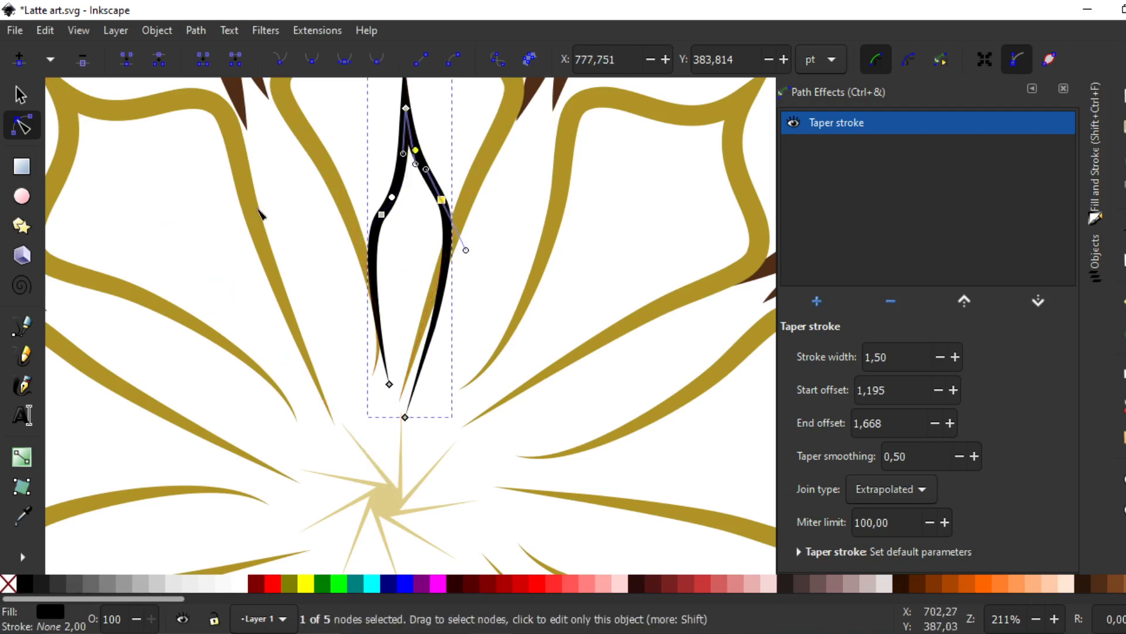
# Apply a Rotate copies effect to the small petal with 9 copies and move the rotation origin to the cup's centre
pyautogui.press('5')
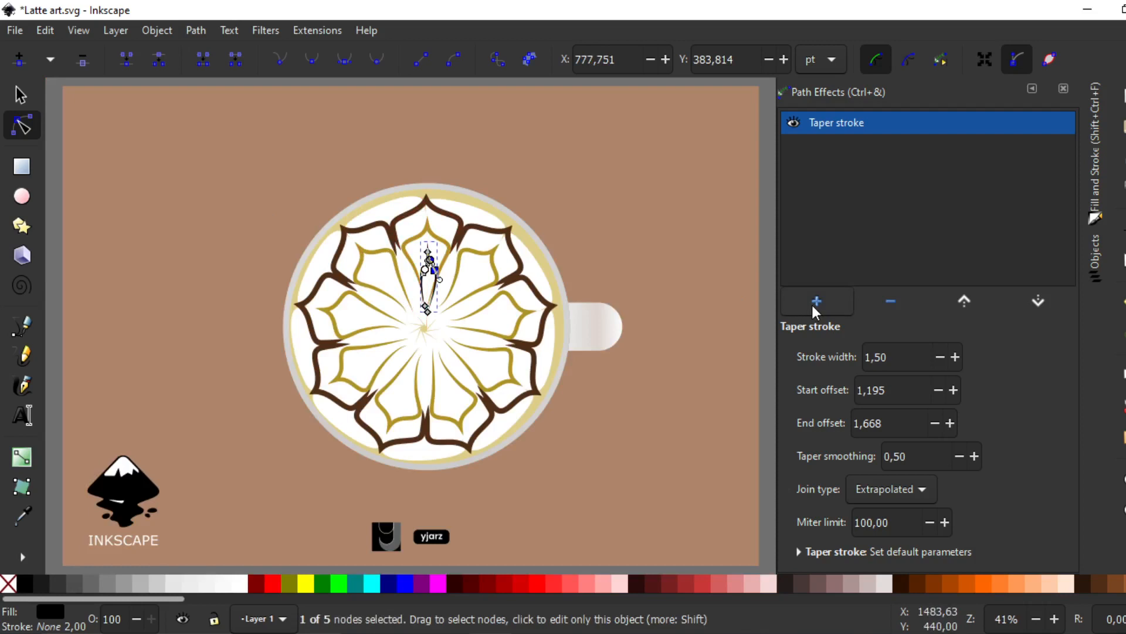
pyautogui.press('+')
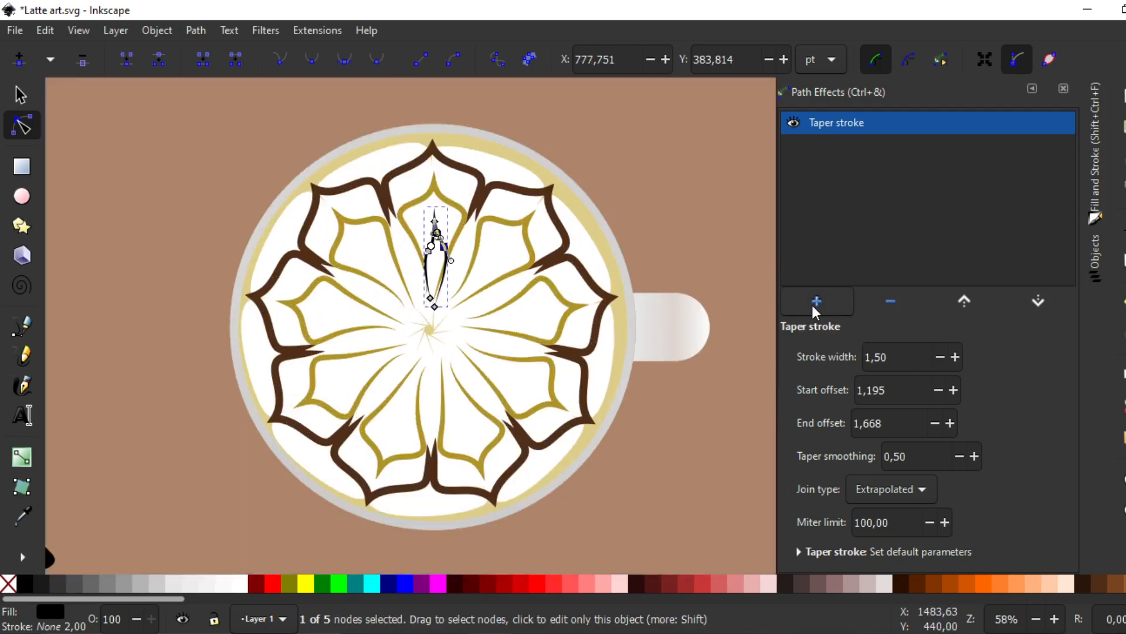
pyautogui.click(816, 301)
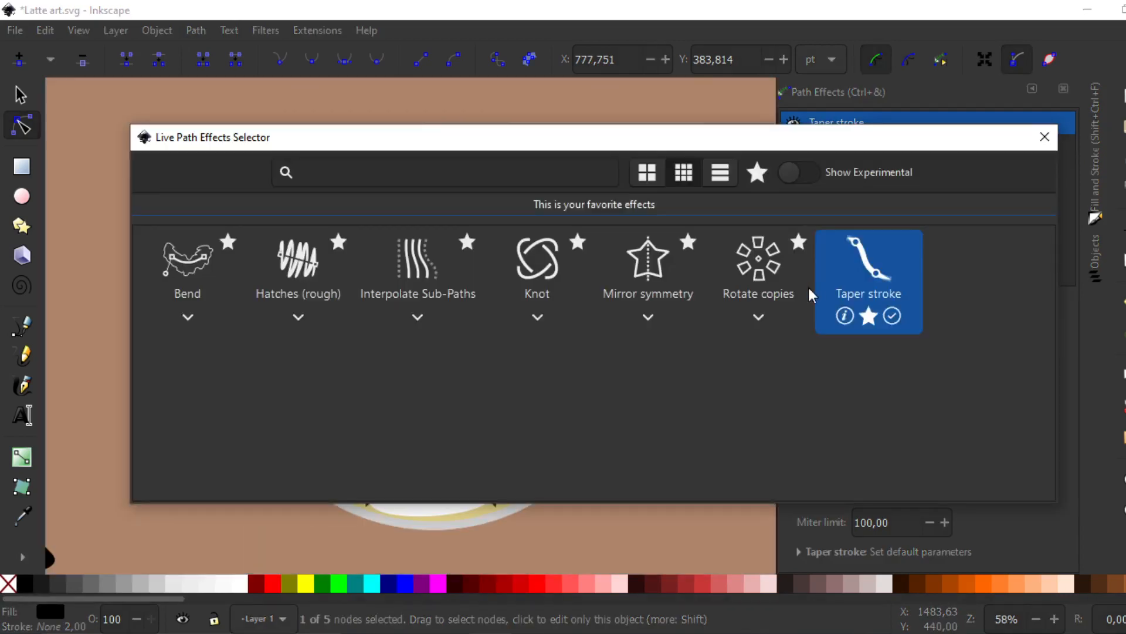
pyautogui.click(782, 318)
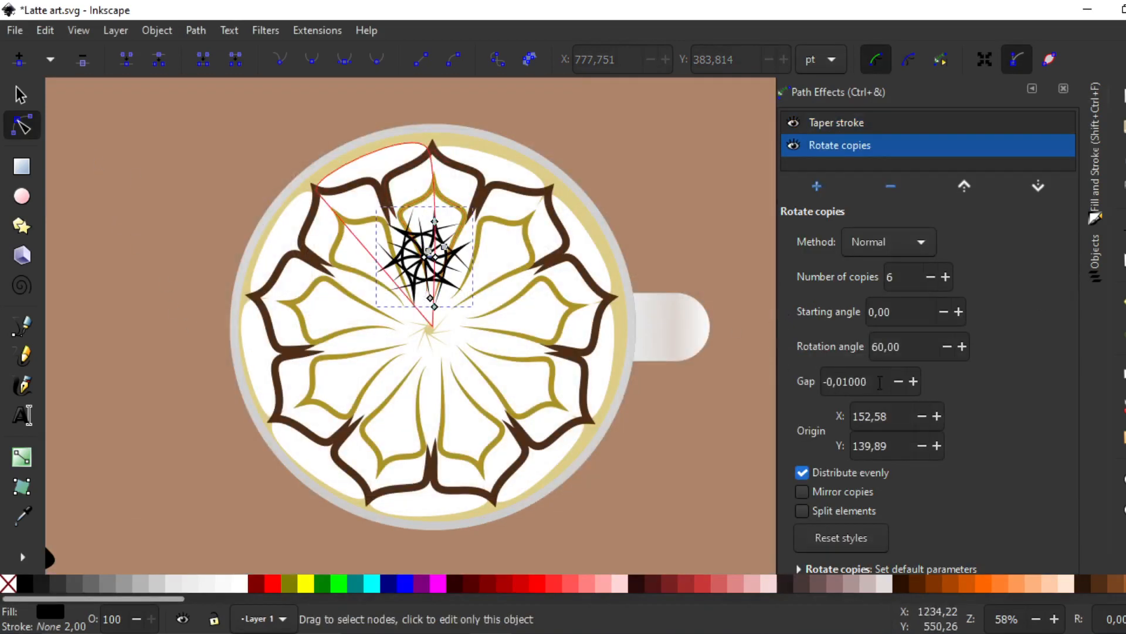
pyautogui.click(945, 276)
pyautogui.click(945, 276)
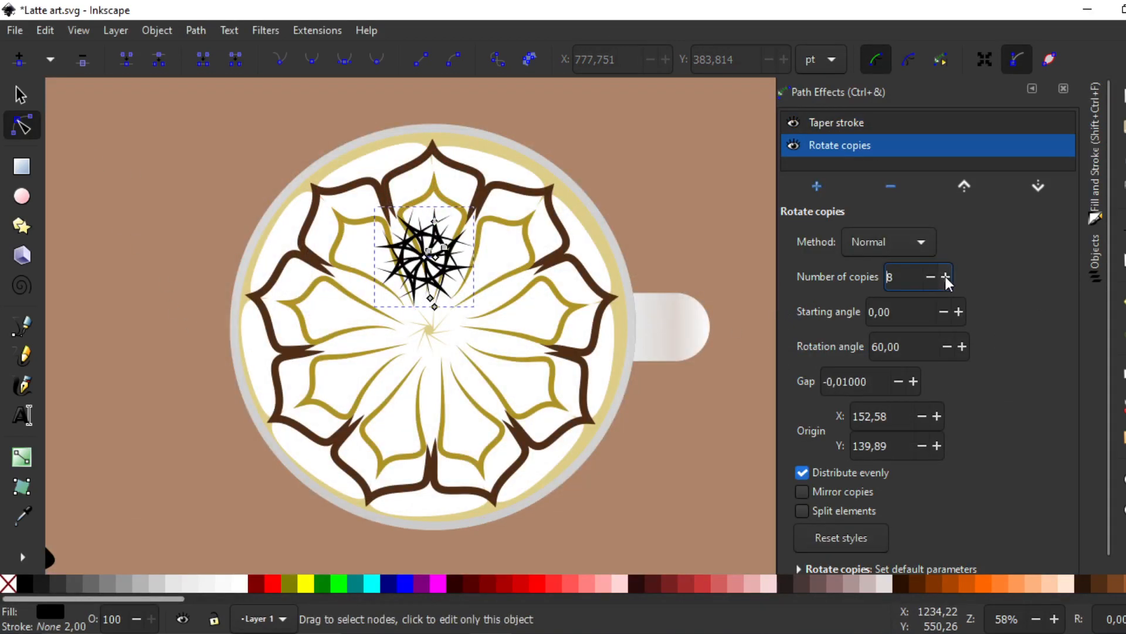
pyautogui.click(945, 277)
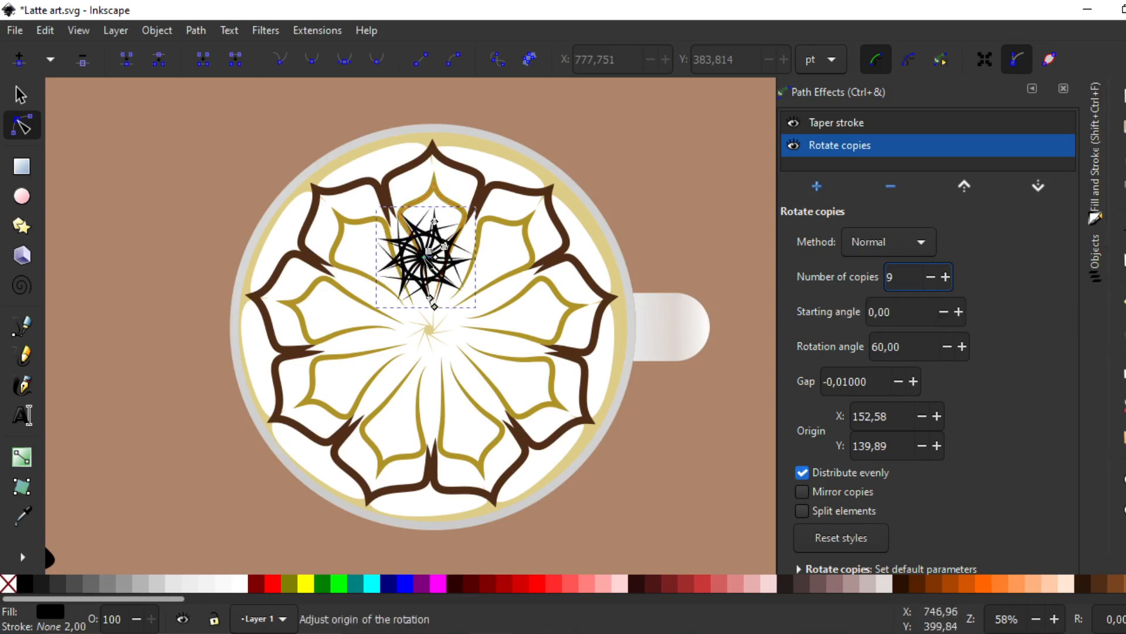
pyautogui.moveTo(428, 256); pyautogui.dragTo(434, 330)
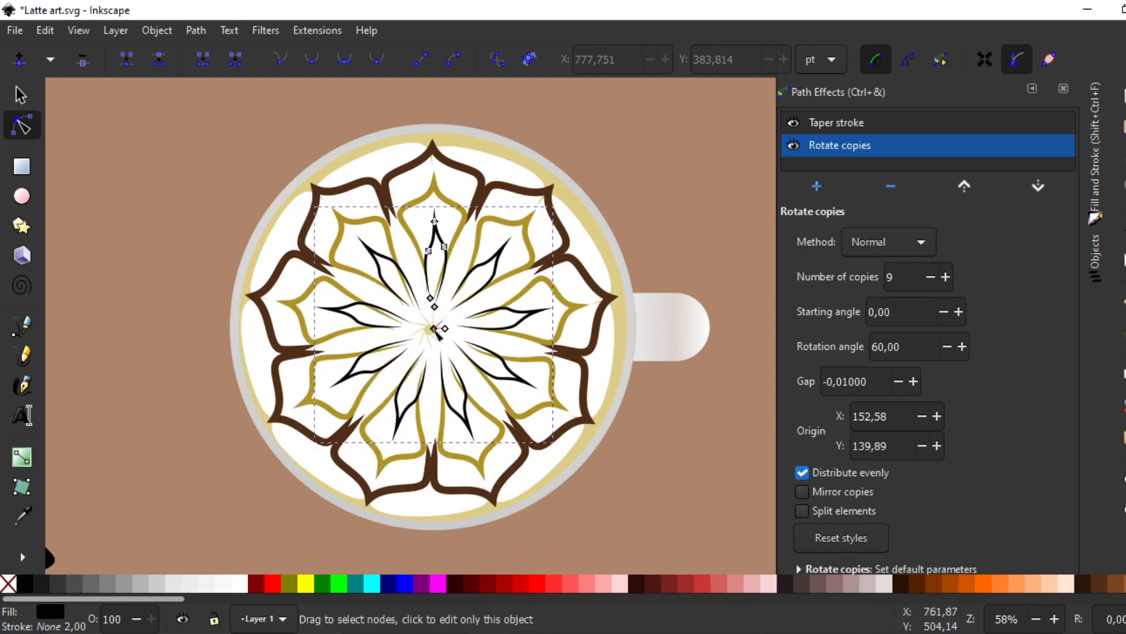
# Try 7 and 8 rotated copies of the small petal and return the number of copies to 9
pyautogui.click(930, 276)
pyautogui.click(930, 276)
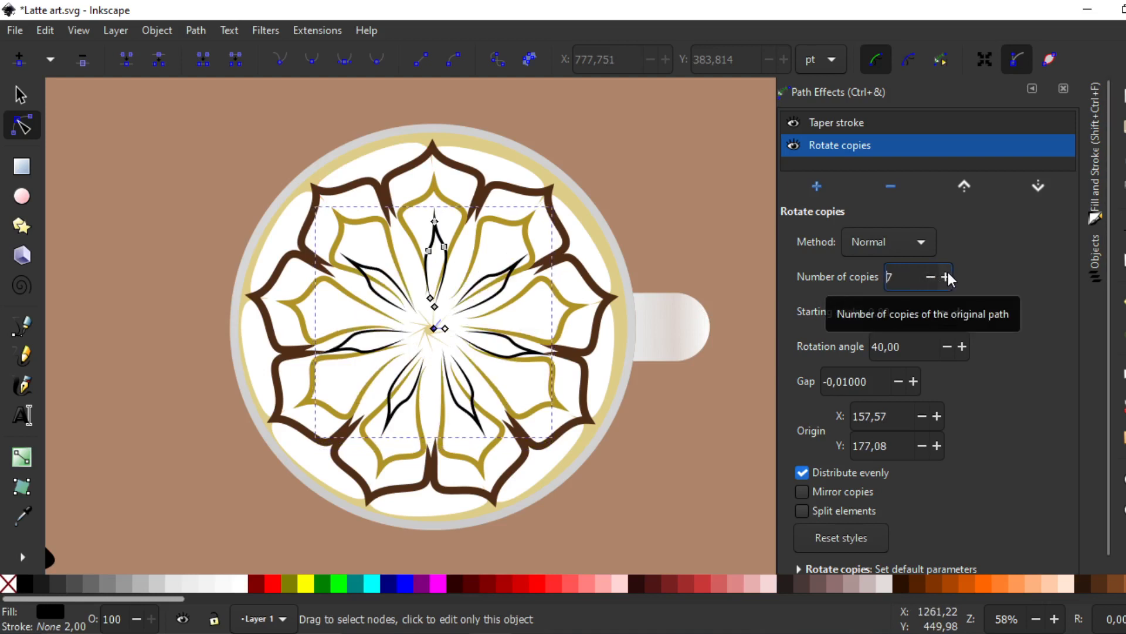
pyautogui.click(946, 275)
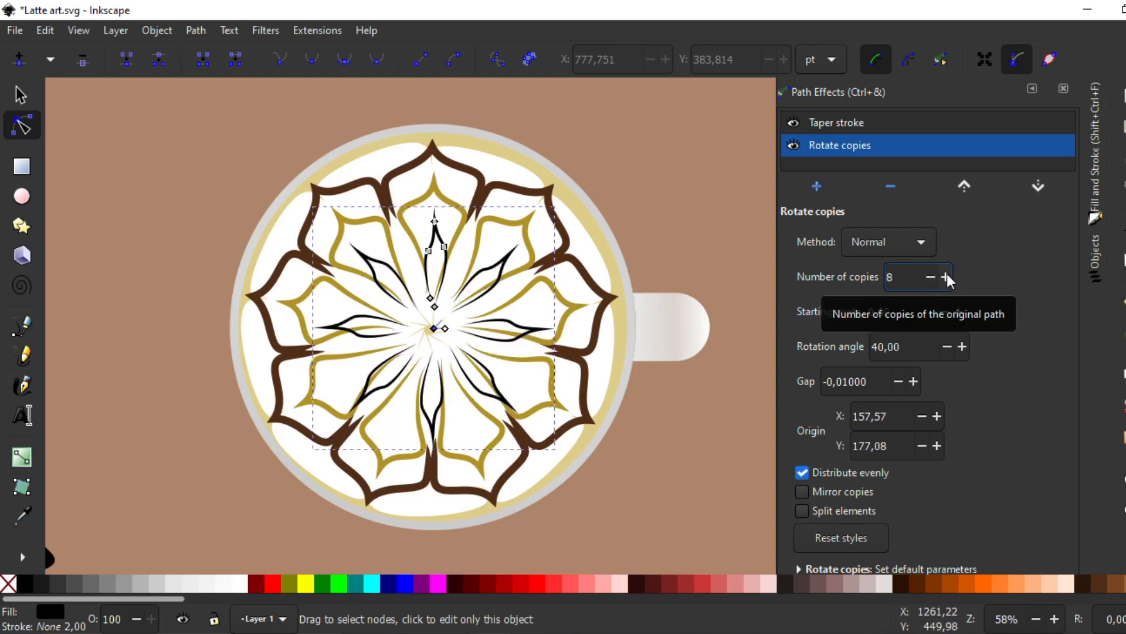
pyautogui.click(946, 276)
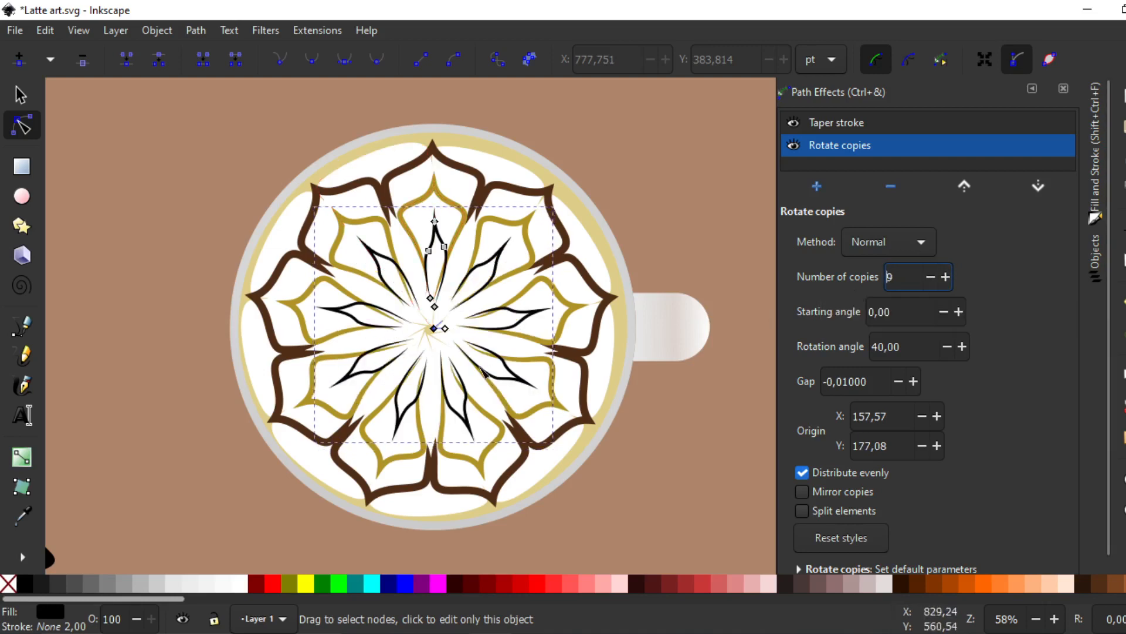
# Shorten and narrow the small black petal by lowering its tip node and repositioning both side nodes and their handles
pyautogui.scroll(1, 482, 372)
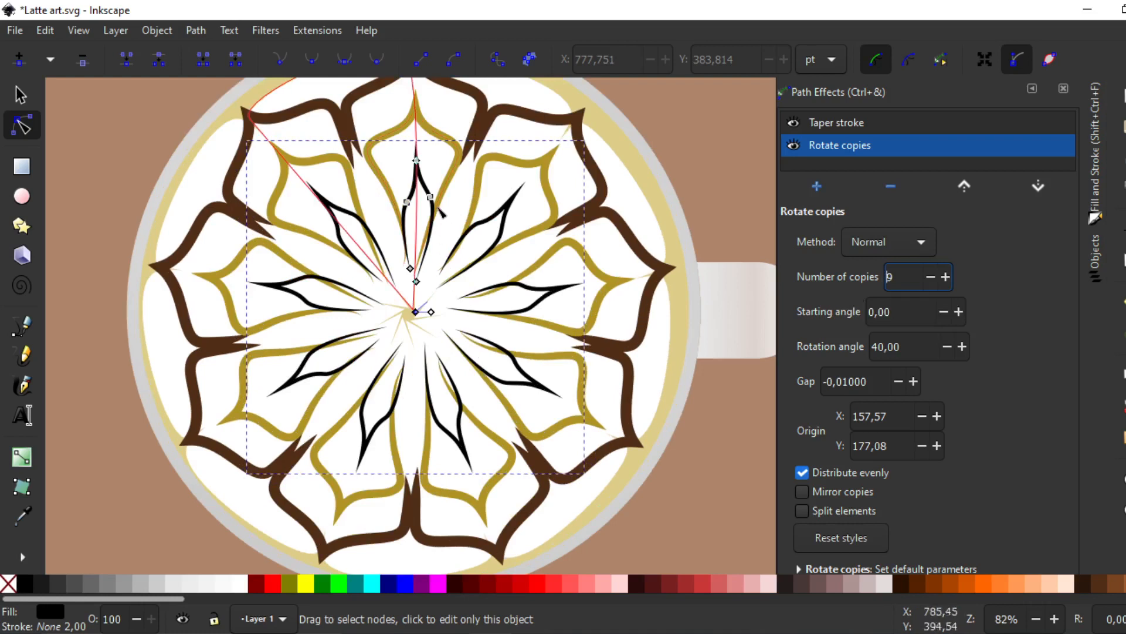
pyautogui.moveTo(432, 200); pyautogui.dragTo(408, 222)
pyautogui.scroll(2, 430, 226)
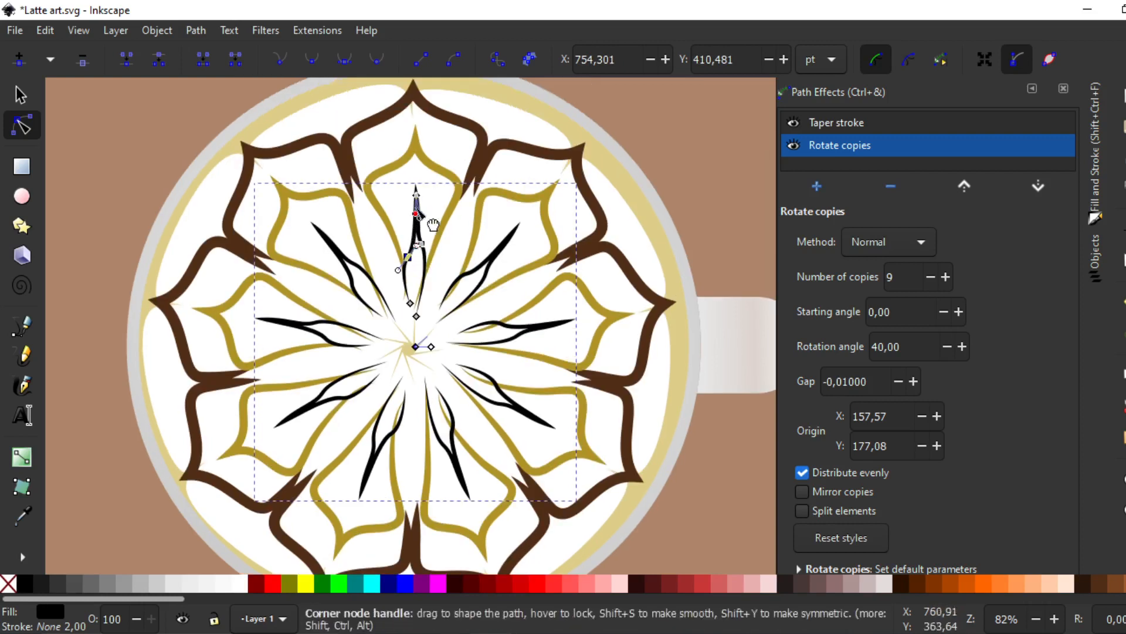
pyautogui.moveTo(416, 196); pyautogui.dragTo(418, 207)
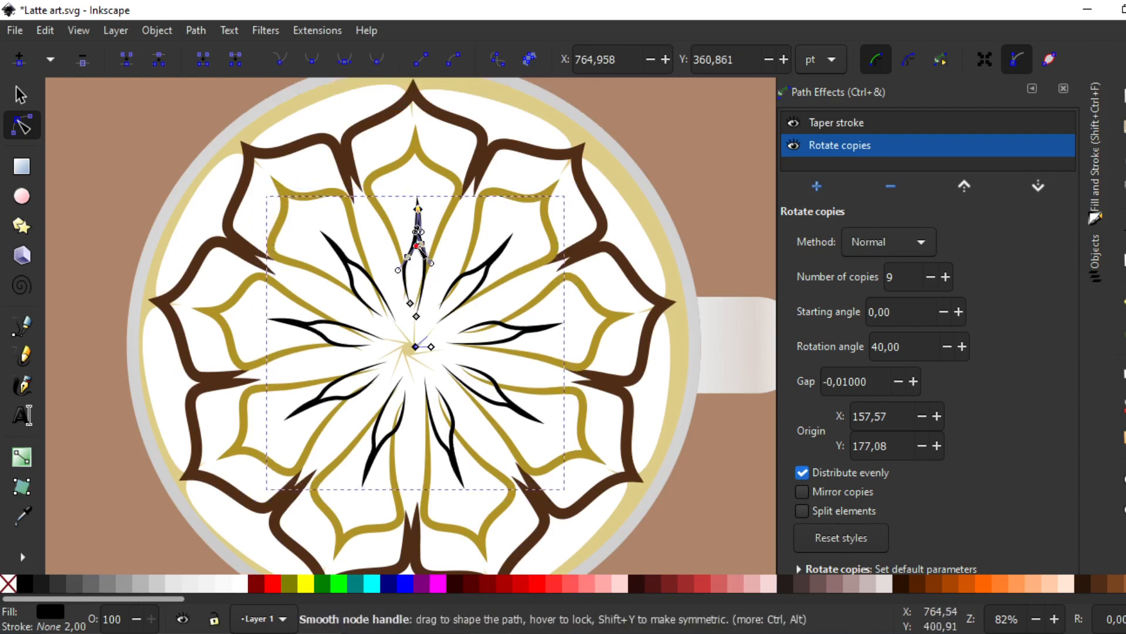
pyautogui.moveTo(414, 246)
pyautogui.mouseDown()
pyautogui.moveTo(435, 249)
pyautogui.moveTo(411, 225)
pyautogui.moveTo(426, 240)
pyautogui.mouseUp()
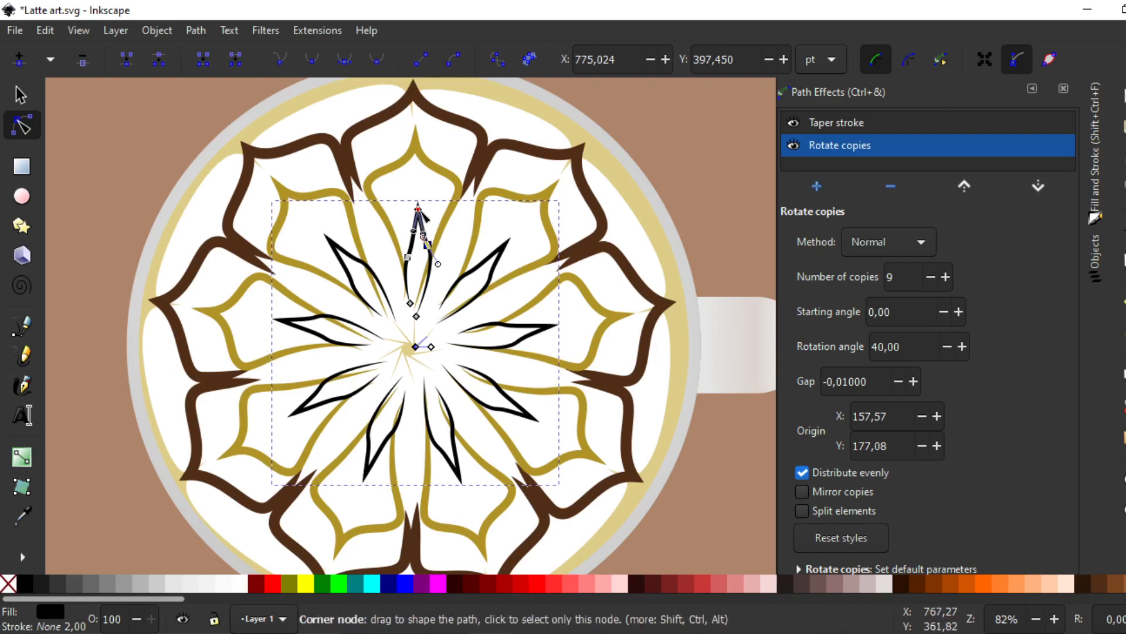
pyautogui.moveTo(418, 210); pyautogui.dragTo(415, 208)
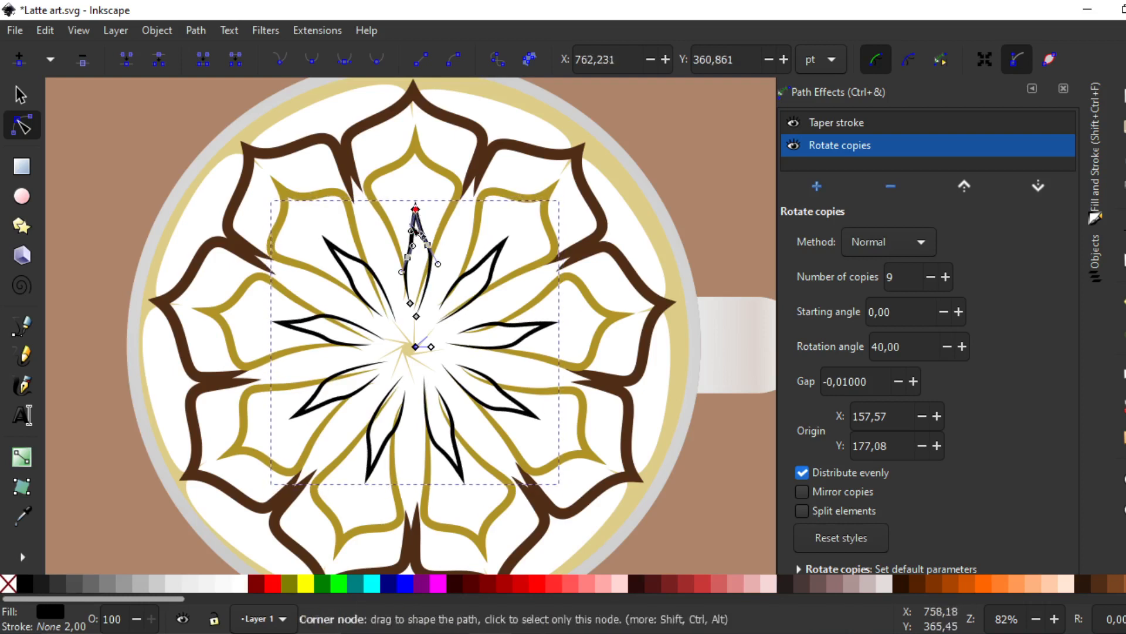
pyautogui.moveTo(408, 258); pyautogui.dragTo(405, 256)
# Refine the ochre petal by lowering its lower side nodes, moving its end nodes closer to the centre and reshaping the upper left curve
pyautogui.click(391, 227)
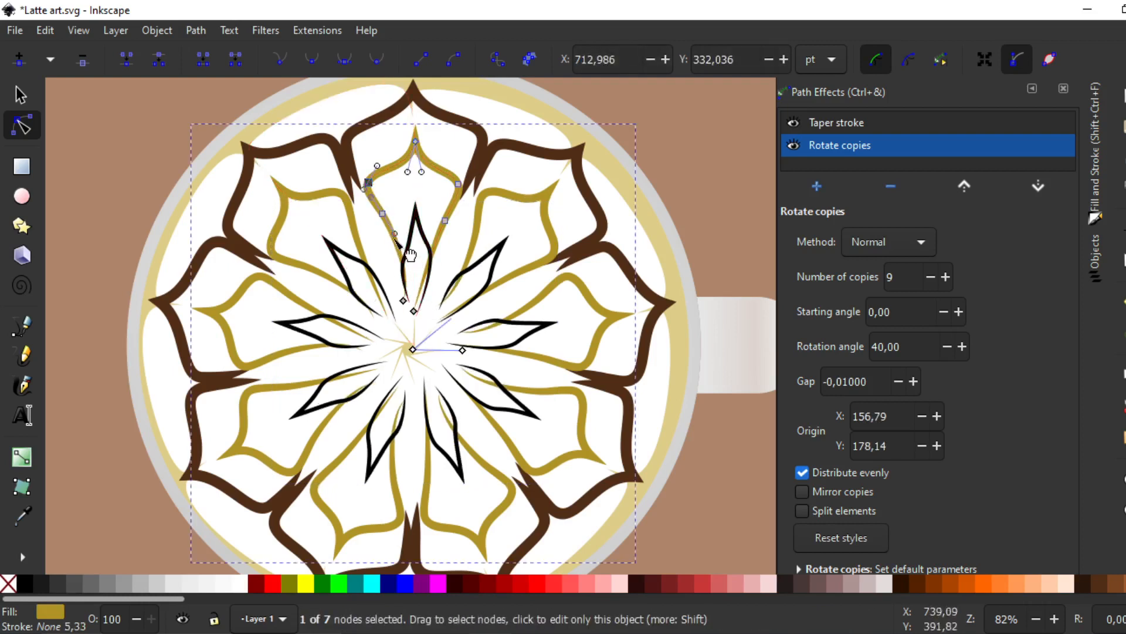
pyautogui.moveTo(383, 213); pyautogui.dragTo(382, 224)
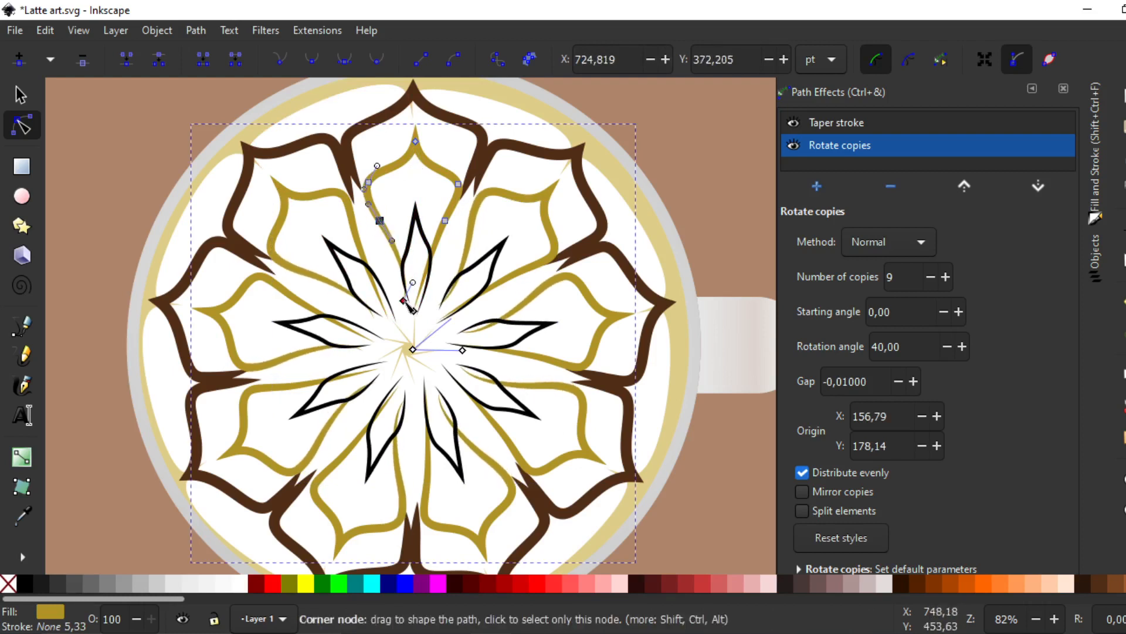
pyautogui.moveTo(406, 302); pyautogui.dragTo(409, 304)
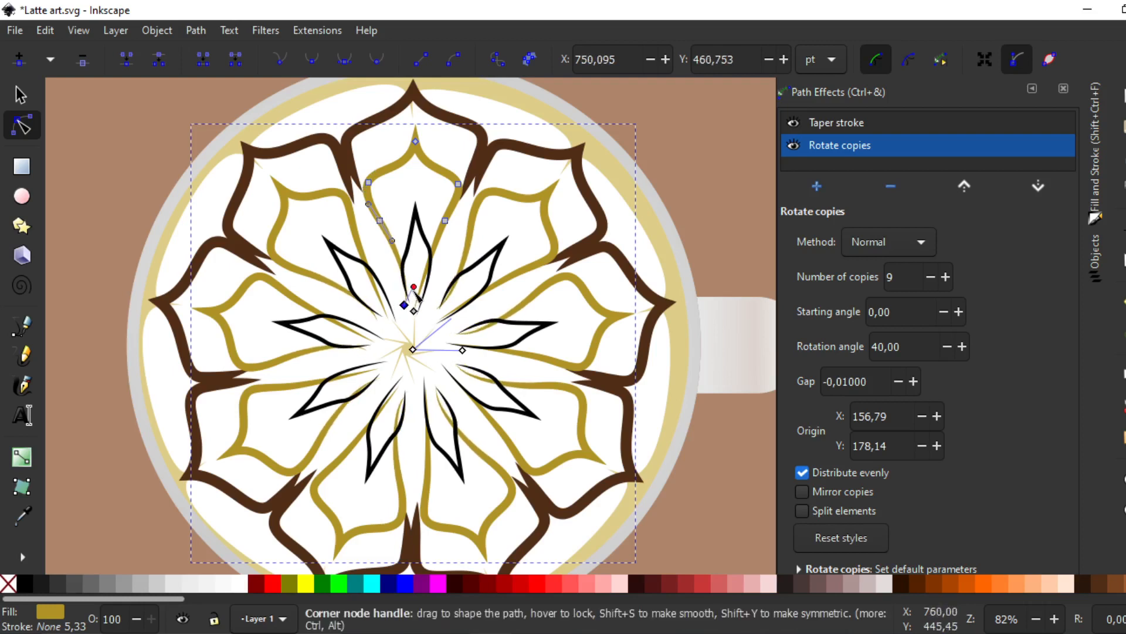
pyautogui.moveTo(413, 291); pyautogui.dragTo(405, 285)
pyautogui.moveTo(447, 222); pyautogui.dragTo(457, 234)
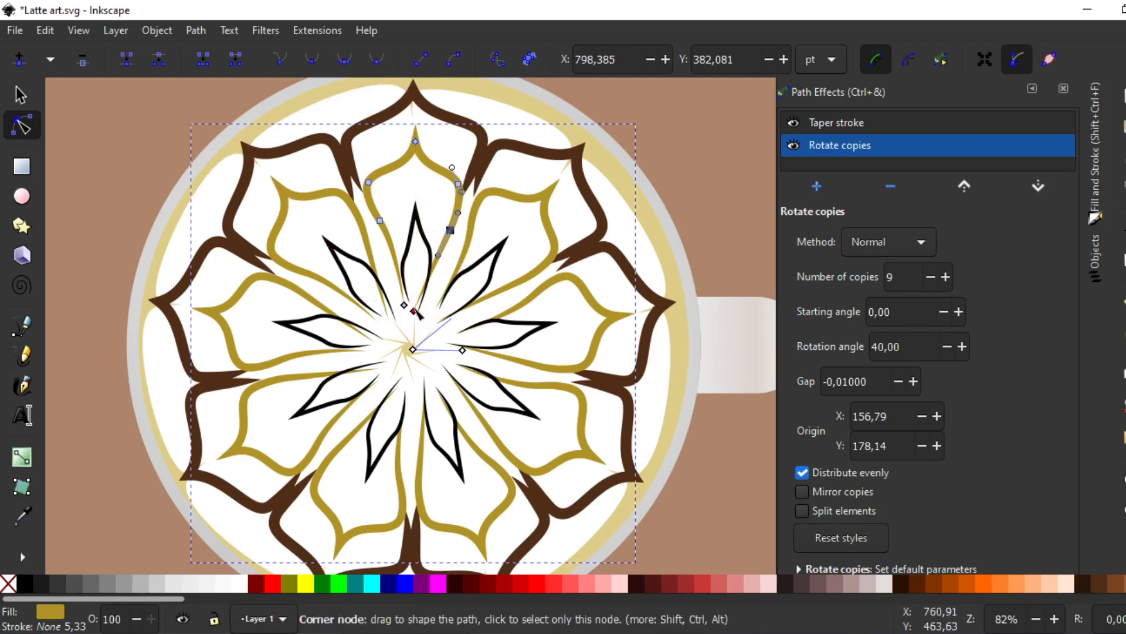
pyautogui.moveTo(418, 314); pyautogui.dragTo(417, 325)
pyautogui.click(369, 183)
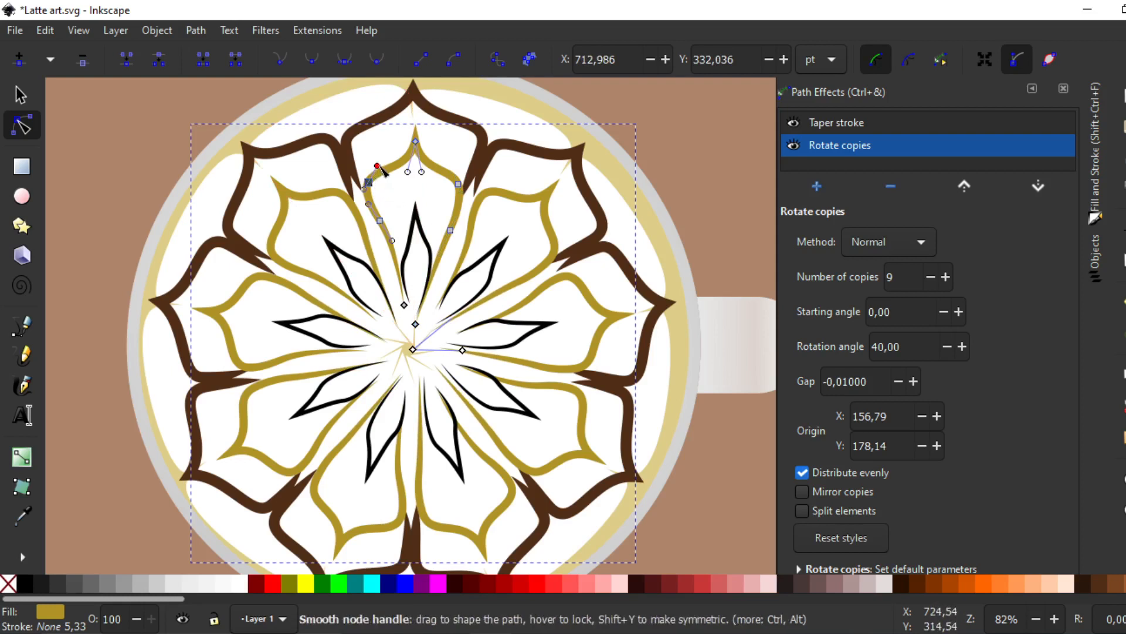
pyautogui.moveTo(380, 168); pyautogui.dragTo(388, 161)
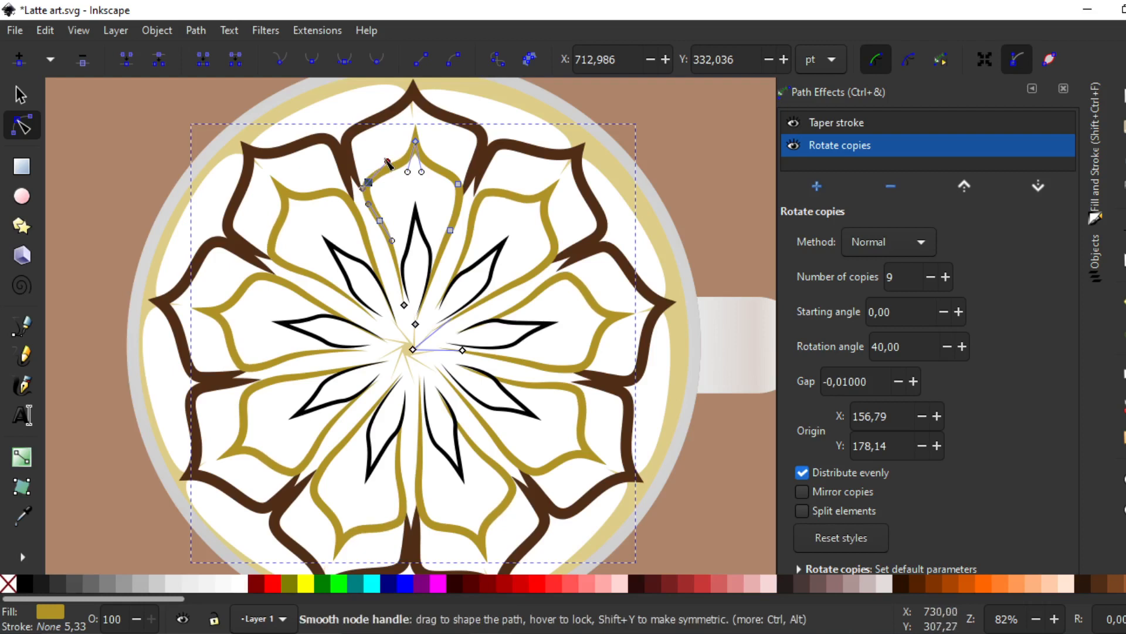
# Lengthen the tapers of the outer brown petal to start offset 1,664 and end offset 1,494
pyautogui.click(382, 120)
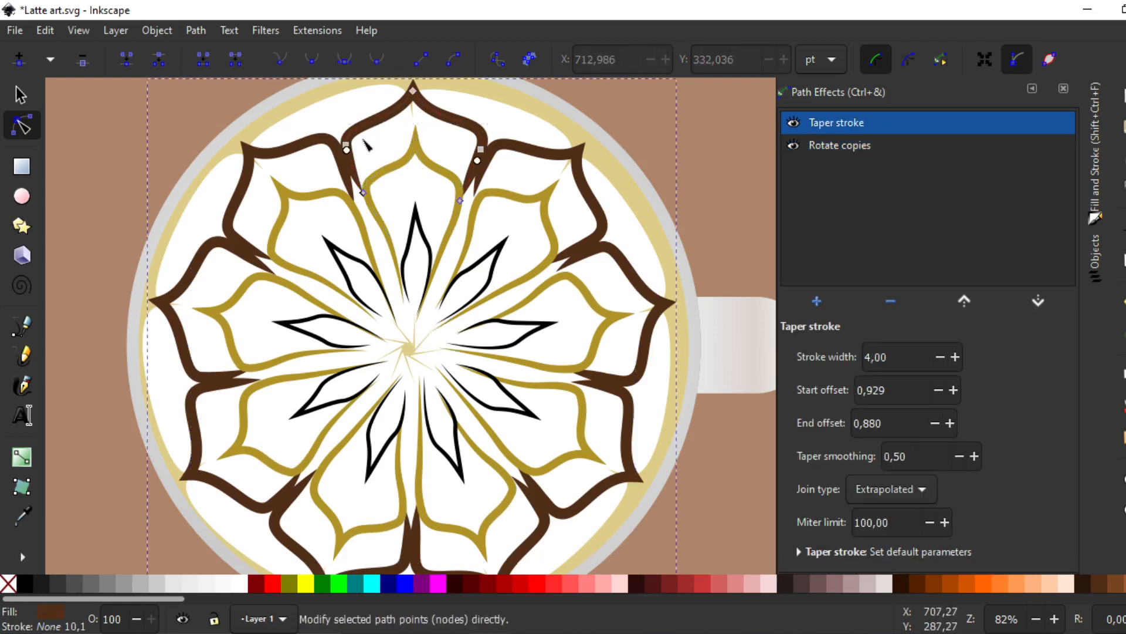
pyautogui.moveTo(380, 119); pyautogui.dragTo(391, 114)
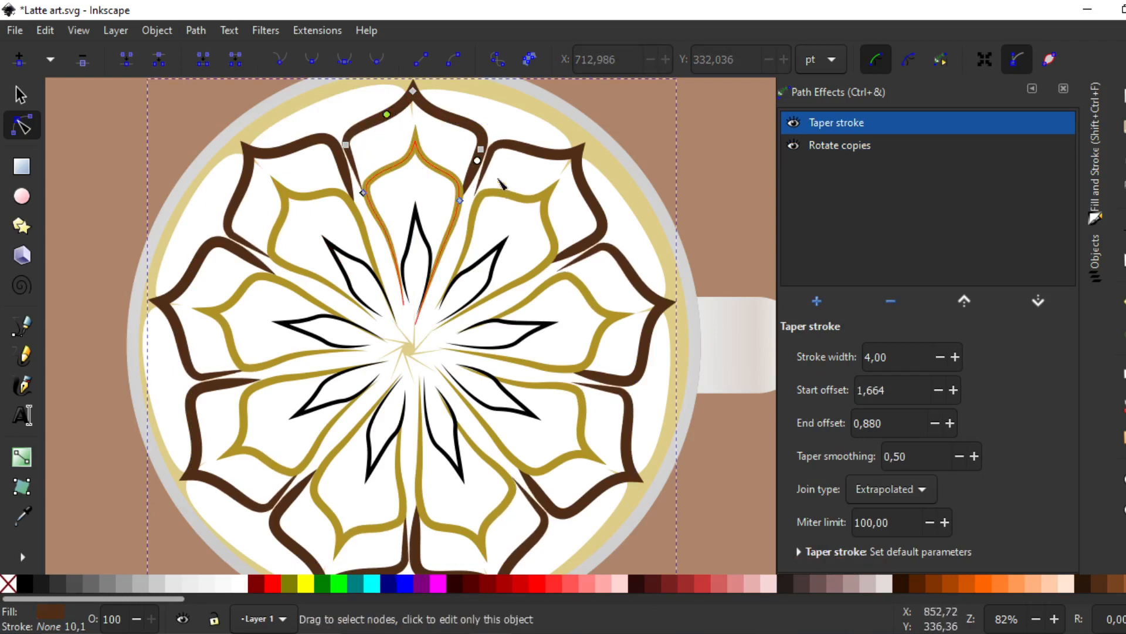
pyautogui.moveTo(476, 159); pyautogui.dragTo(459, 120)
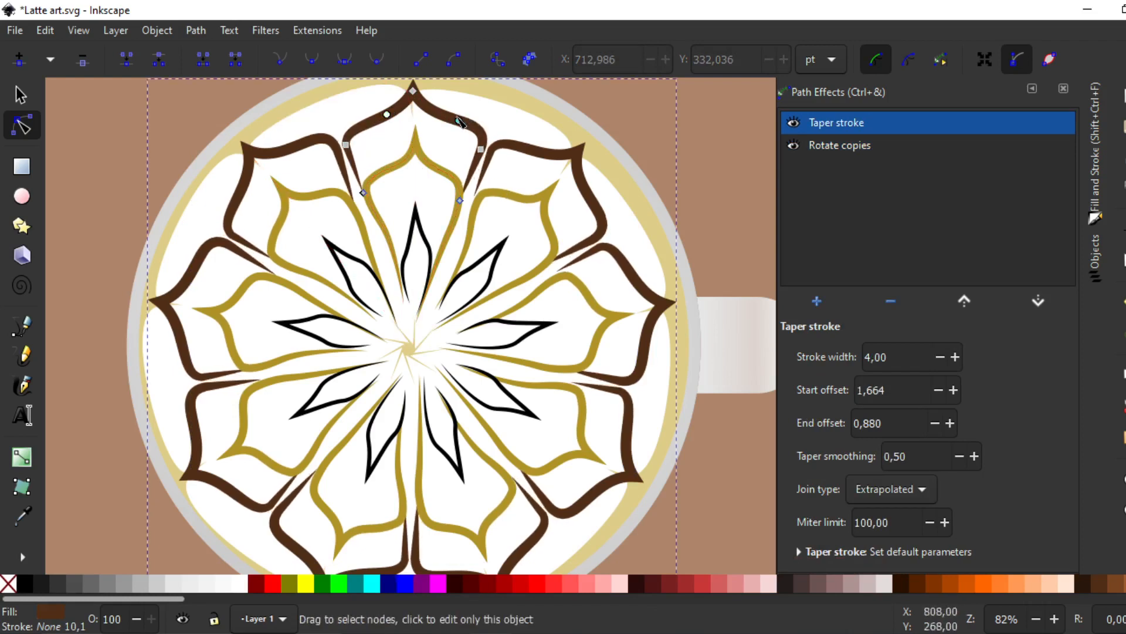
# Move the ochre petal's lower right side node down and slightly inward, and deselect the node
pyautogui.press('-')
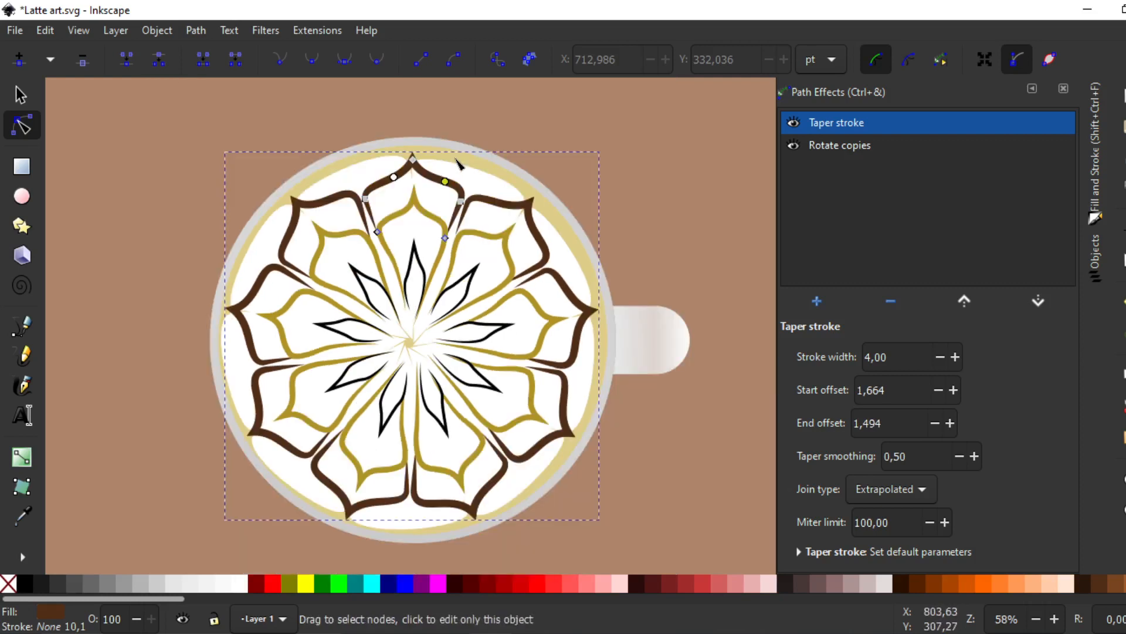
pyautogui.click(383, 230)
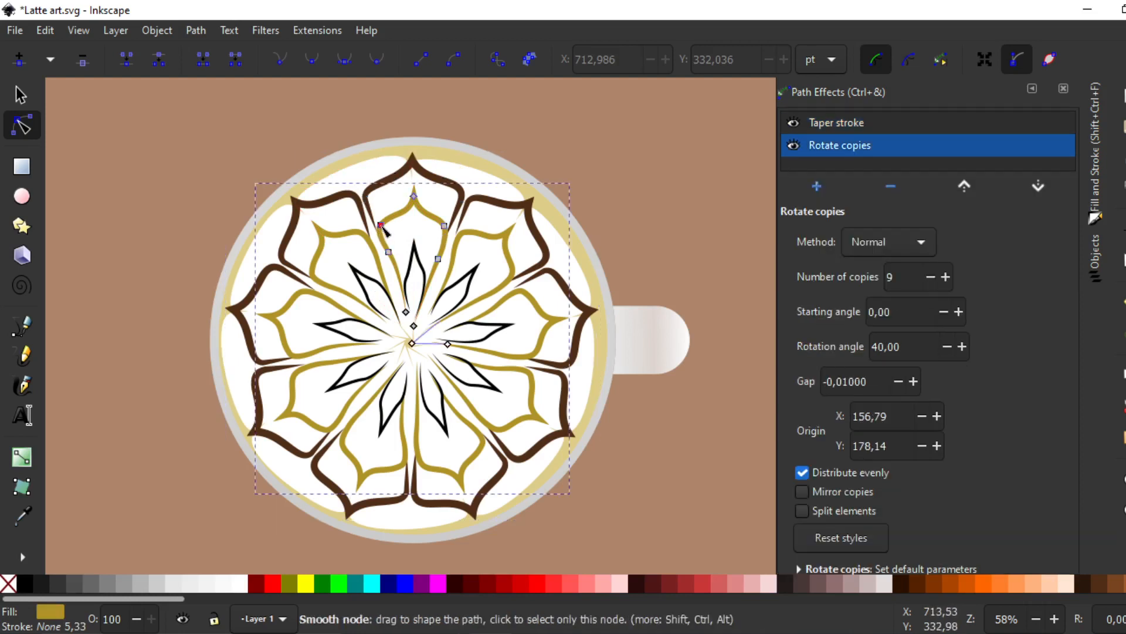
pyautogui.moveTo(383, 229); pyautogui.dragTo(436, 285)
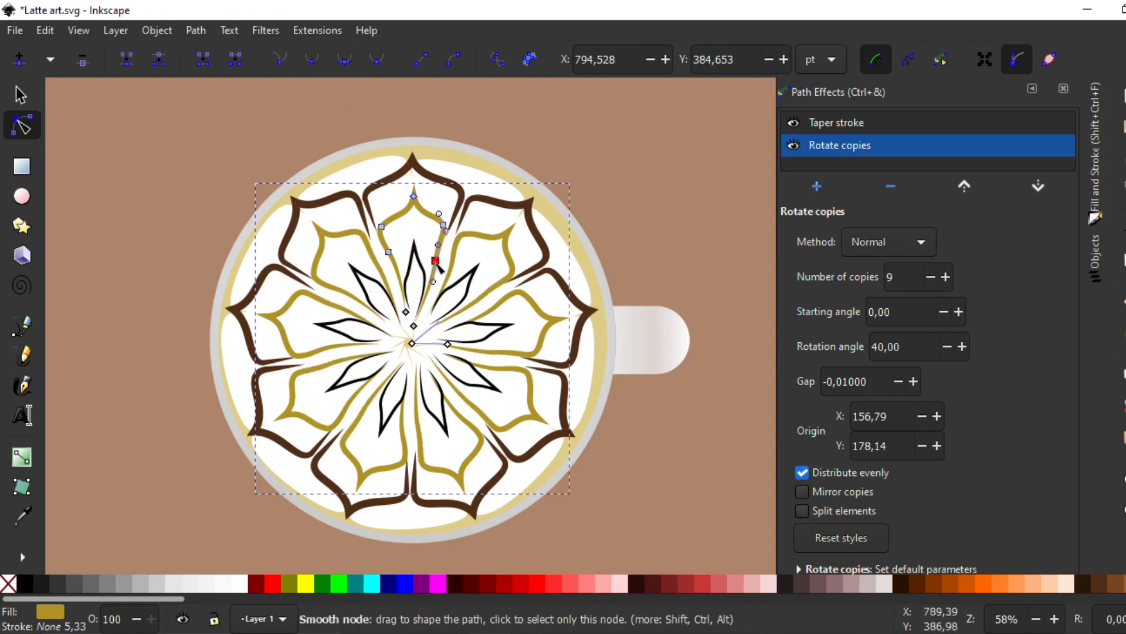
pyautogui.moveTo(436, 263); pyautogui.dragTo(434, 272)
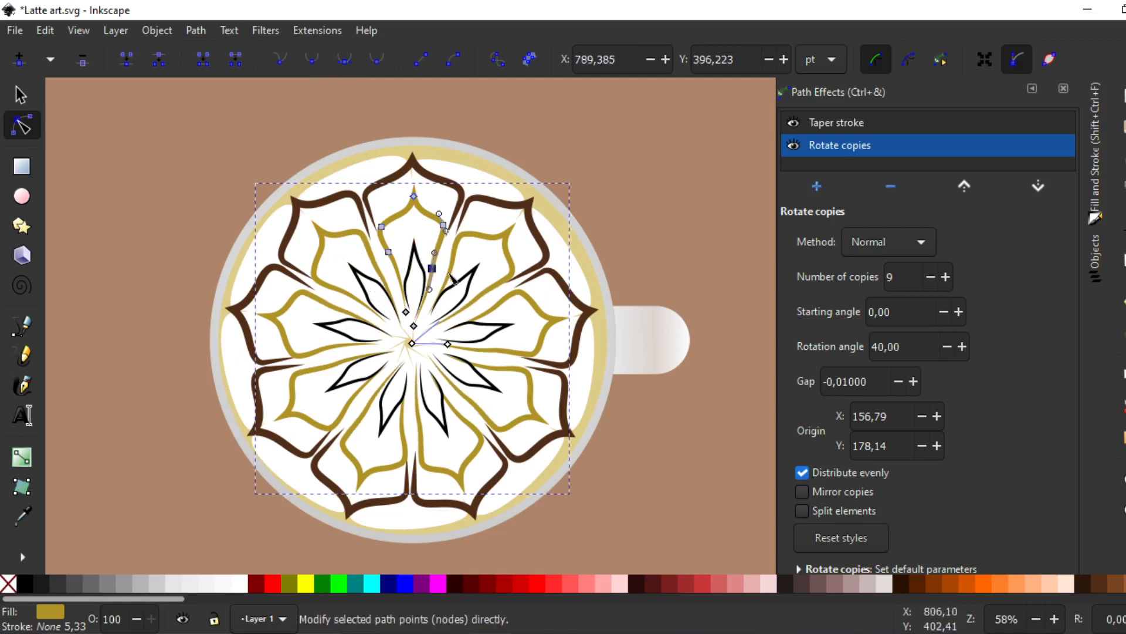
pyautogui.press('Escape')
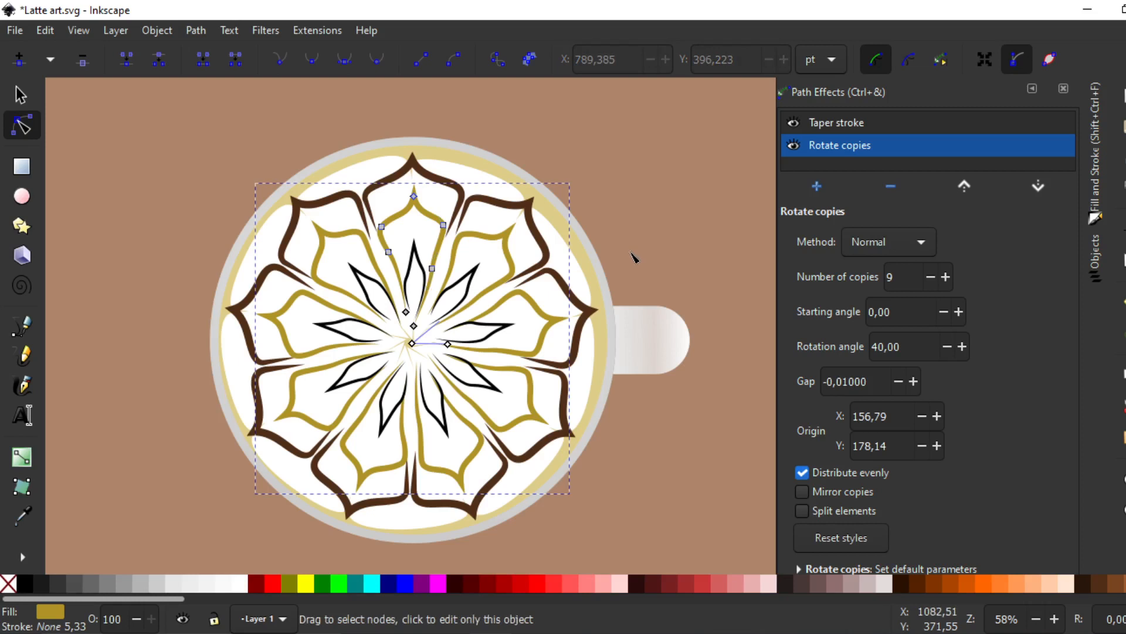
# Extend the small black petal's two end nodes to the flower's centre, and deselect the ring
pyautogui.press('+')
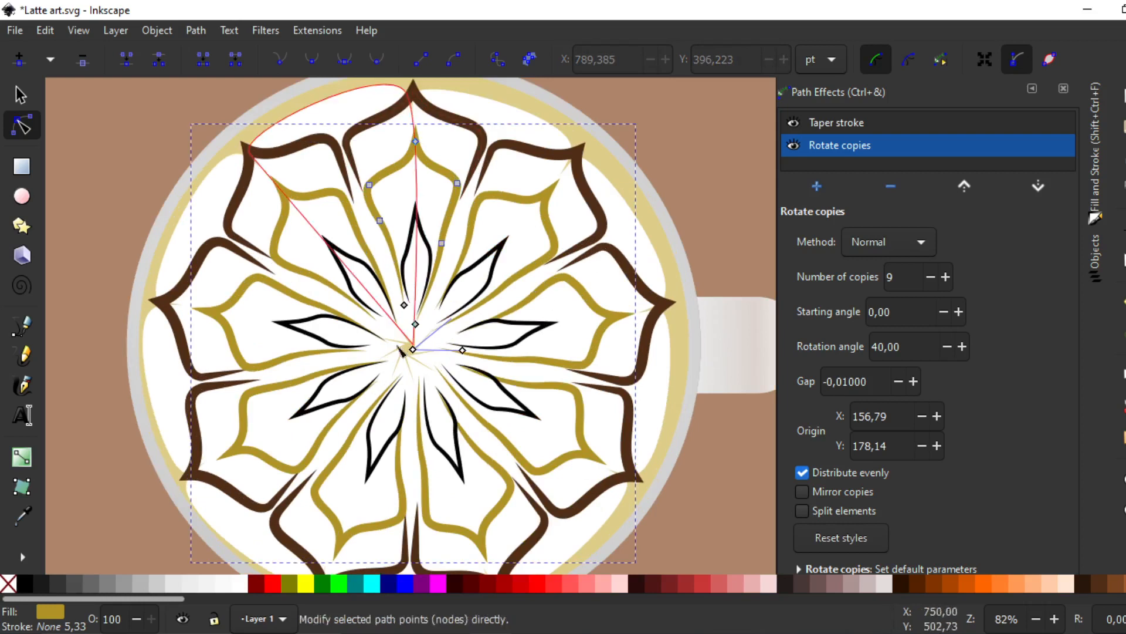
pyautogui.click(405, 258)
pyautogui.moveTo(410, 303); pyautogui.dragTo(414, 341)
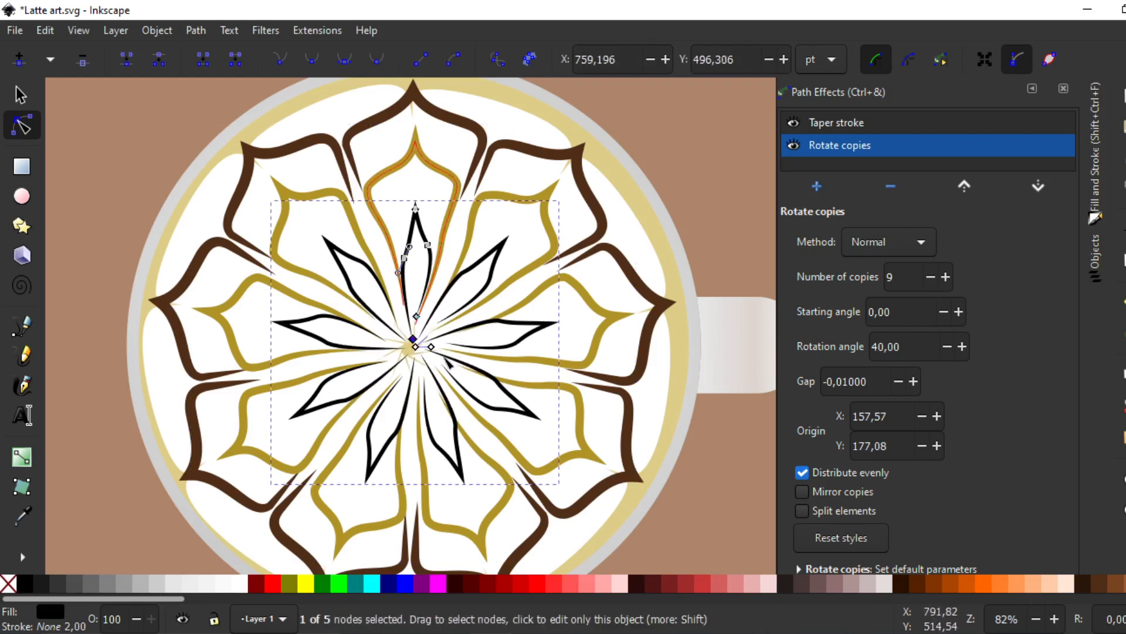
pyautogui.moveTo(415, 340); pyautogui.dragTo(415, 343)
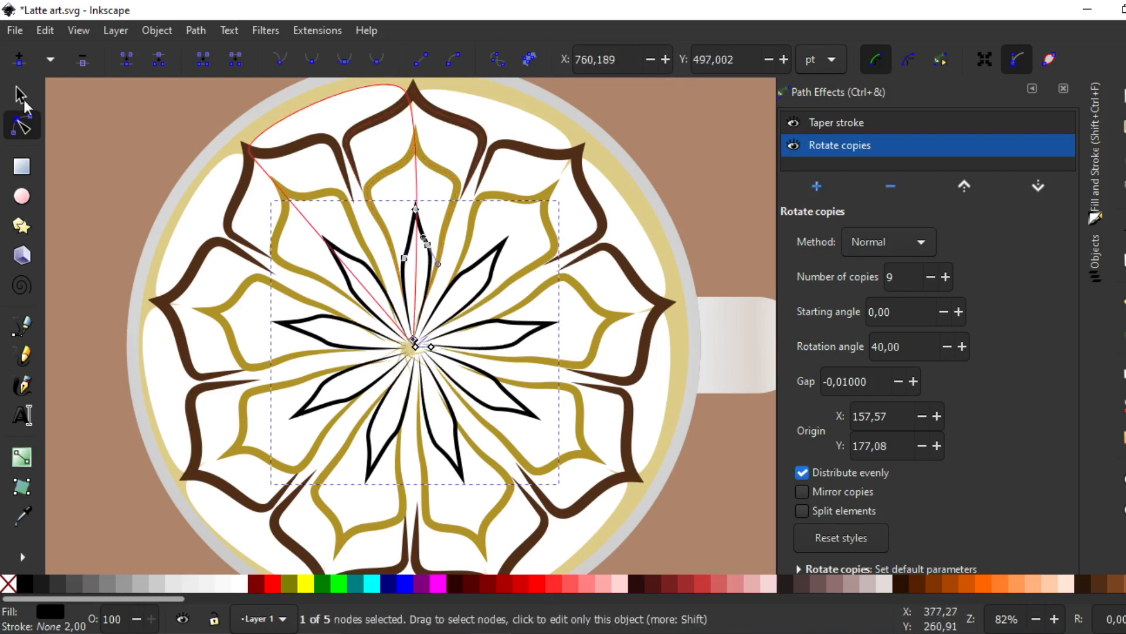
pyautogui.click(21, 96)
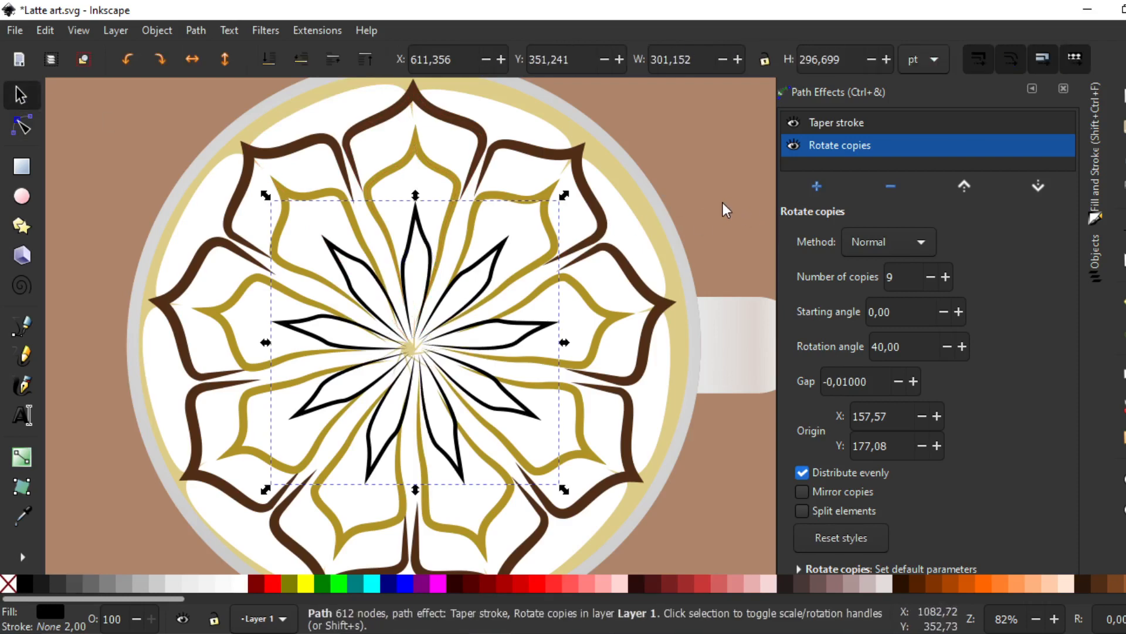
pyautogui.press('Escape')
pyautogui.press('-')
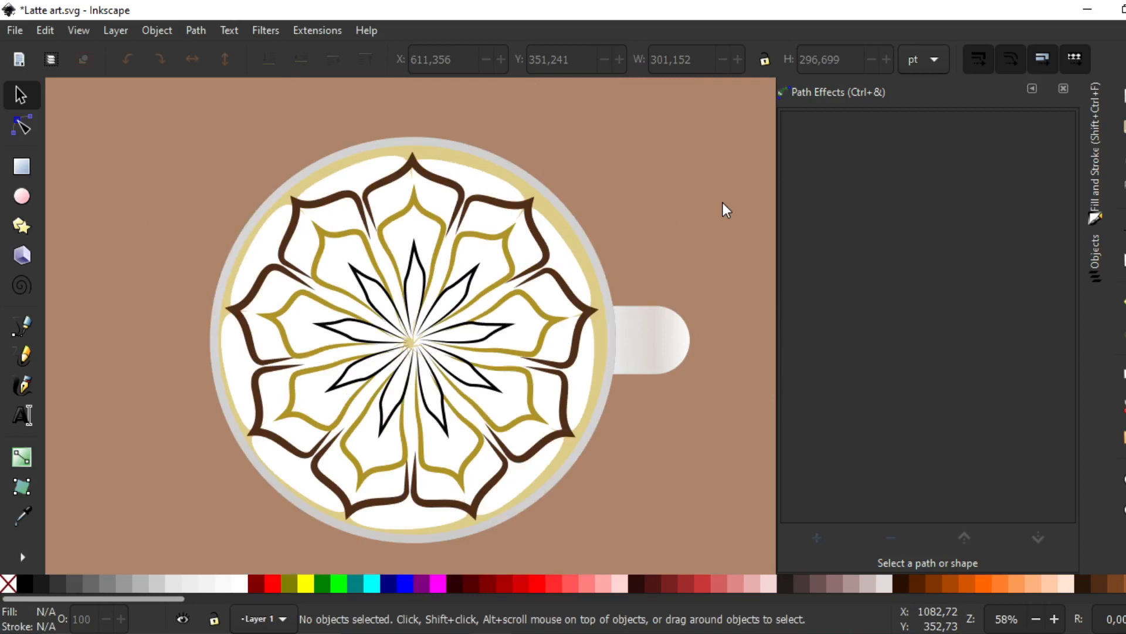
pyautogui.press('-')
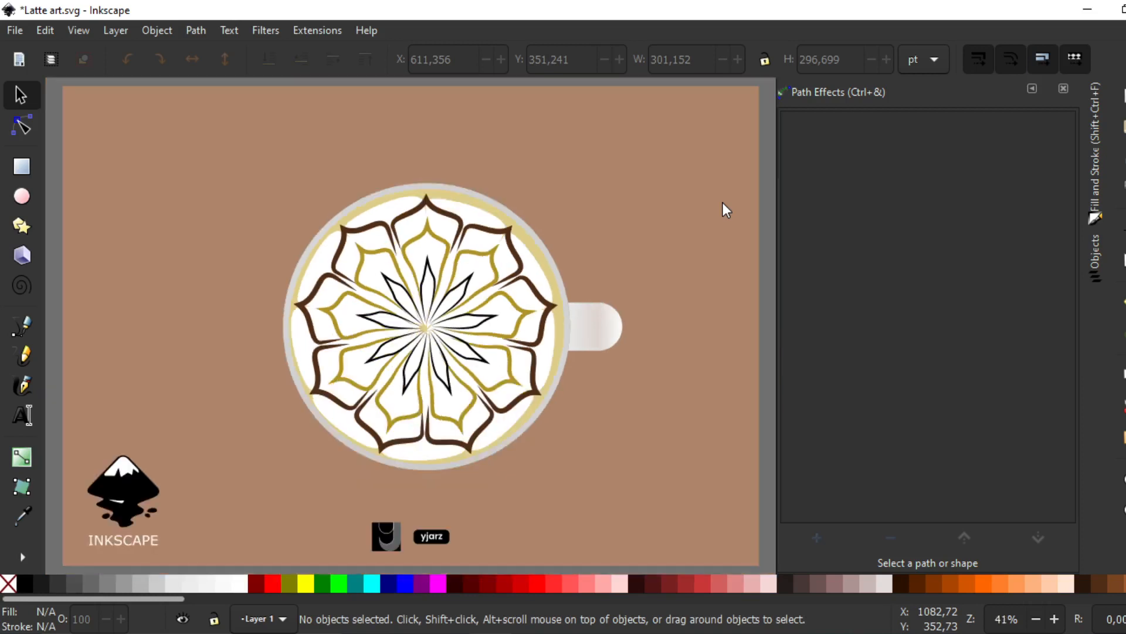